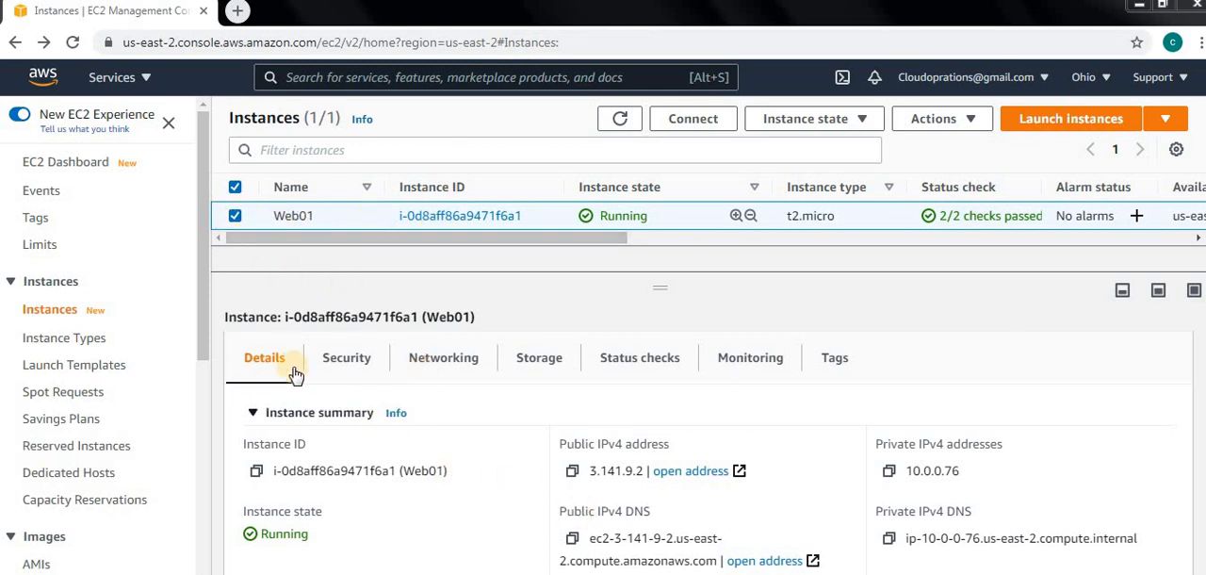
# Review the inbound and outbound rules of MyWebServerGroup, the security group attached to instance Web01, and return to the instance's security details.
pyautogui.click(355, 360)
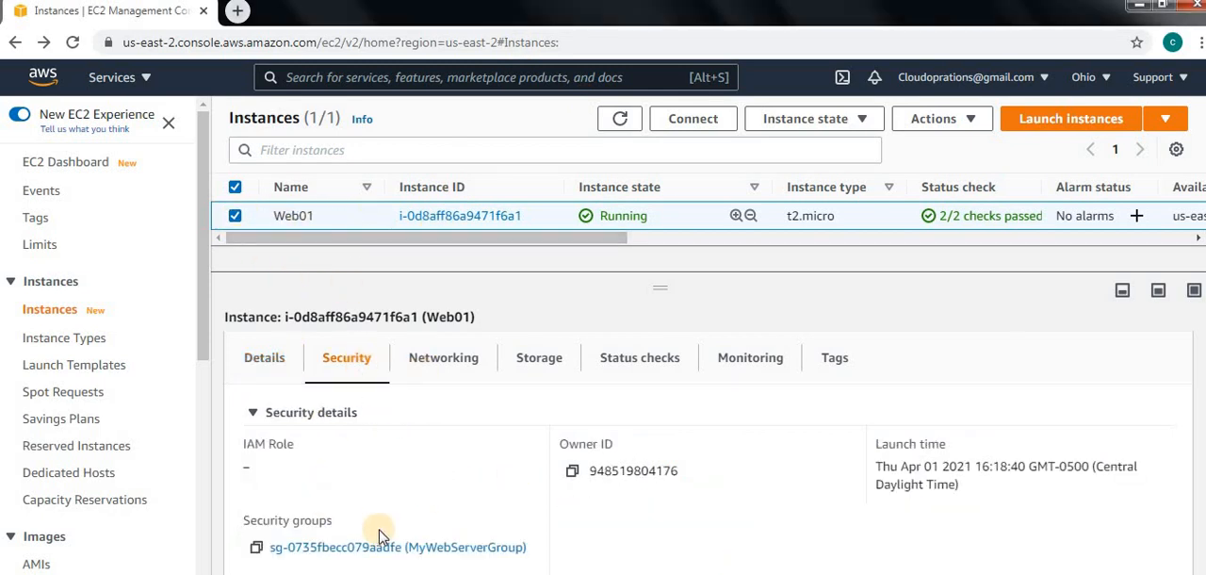
pyautogui.scroll(-2, 471, 524)
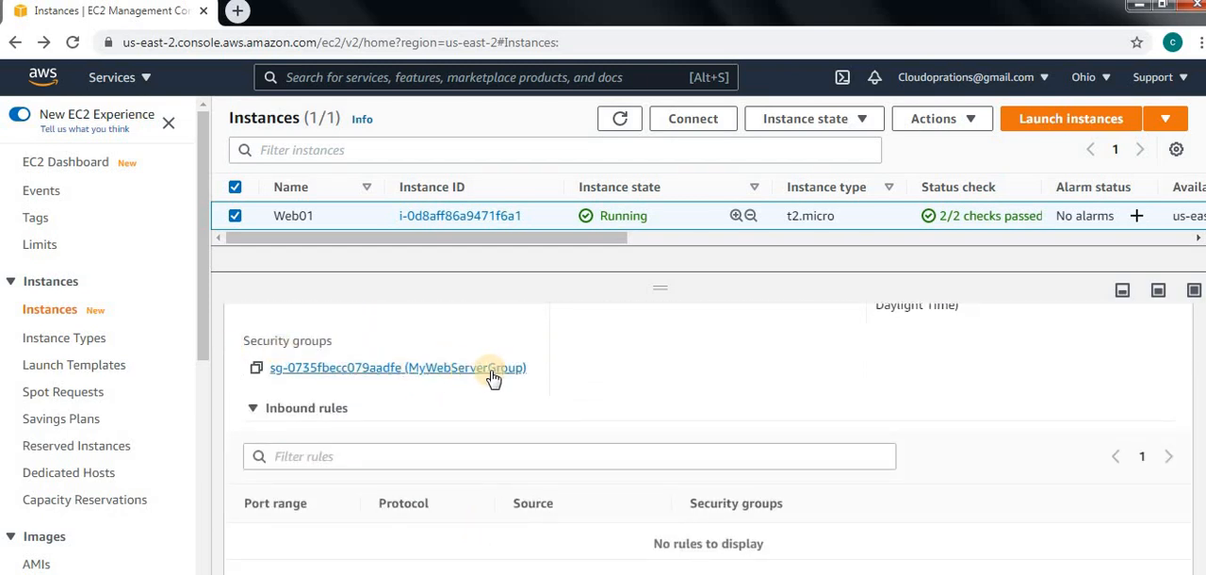
pyautogui.click(453, 374)
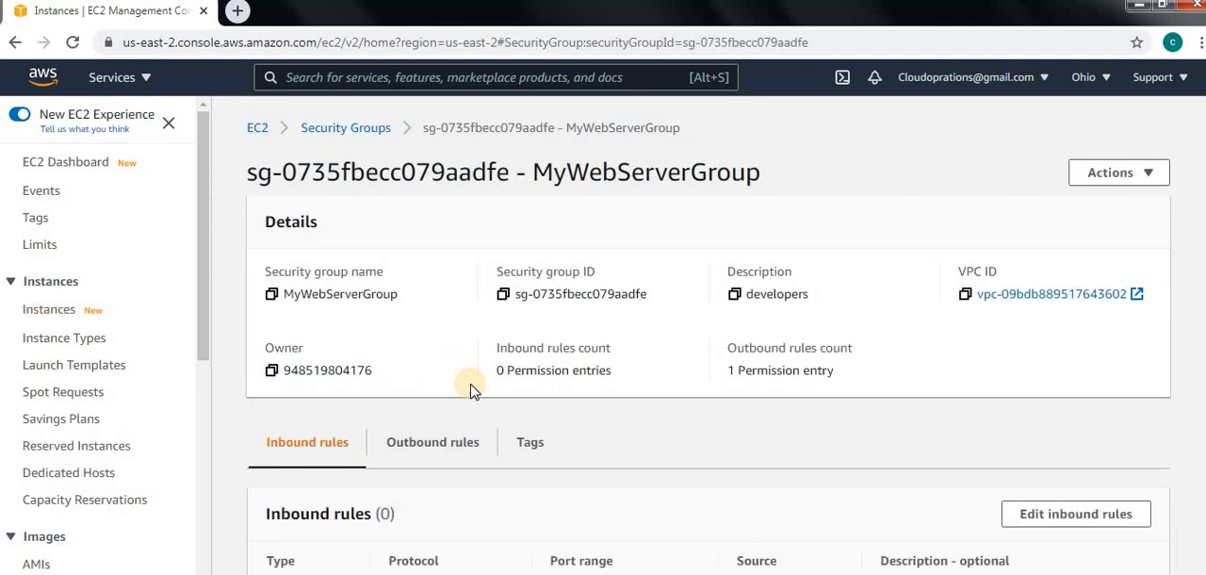
pyautogui.scroll(-1, 471, 471)
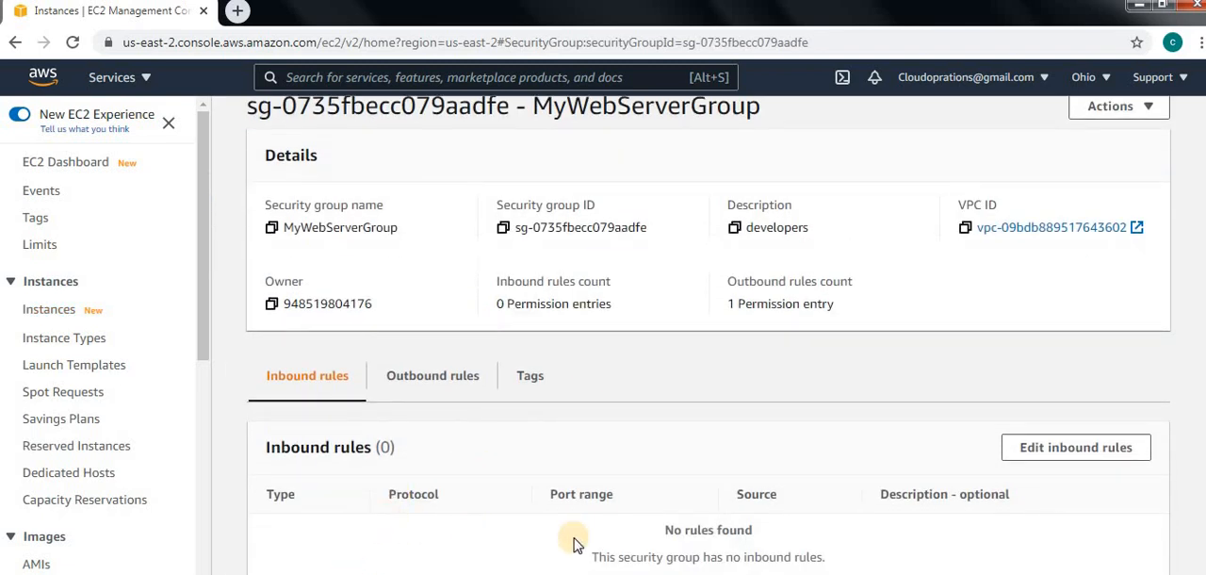
pyautogui.click(429, 377)
pyautogui.scroll(-1, 516, 545)
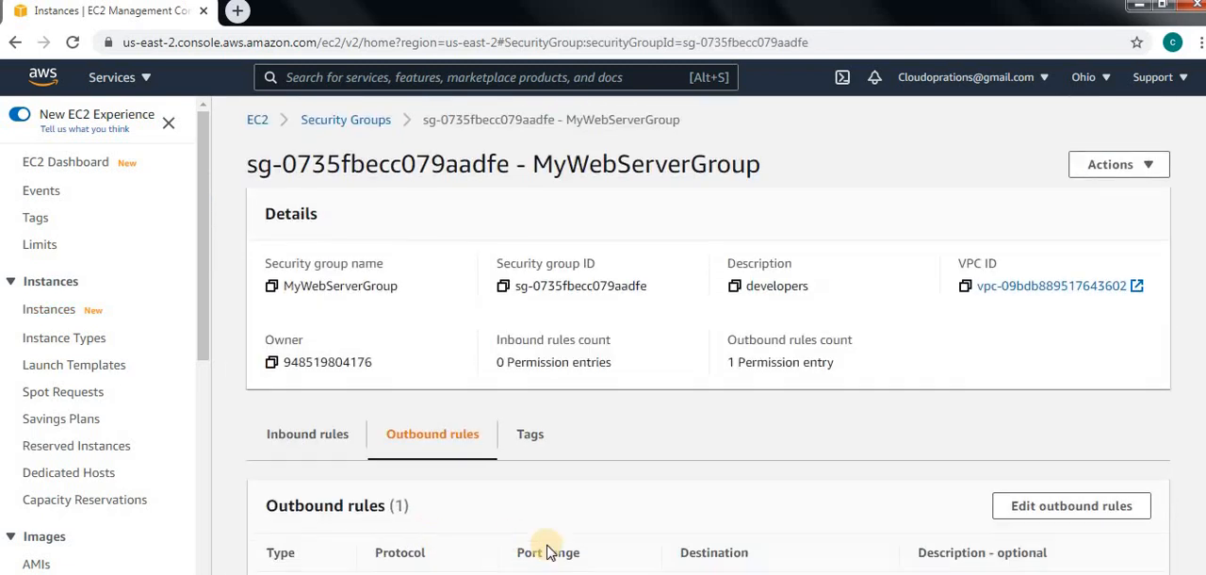
pyautogui.click(303, 420)
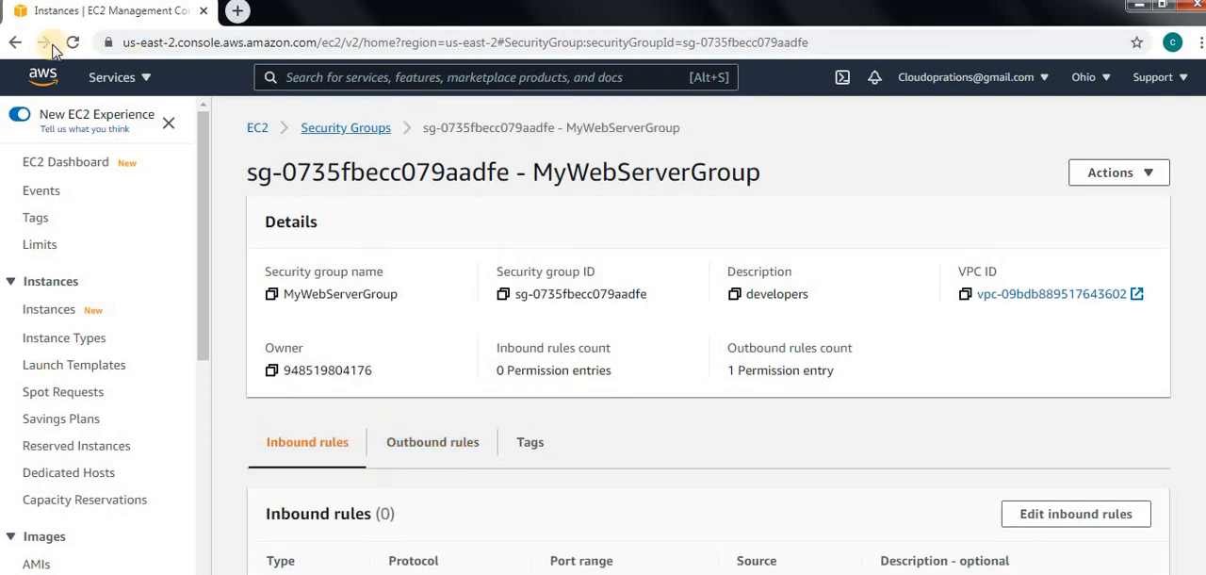
pyautogui.click(15, 42)
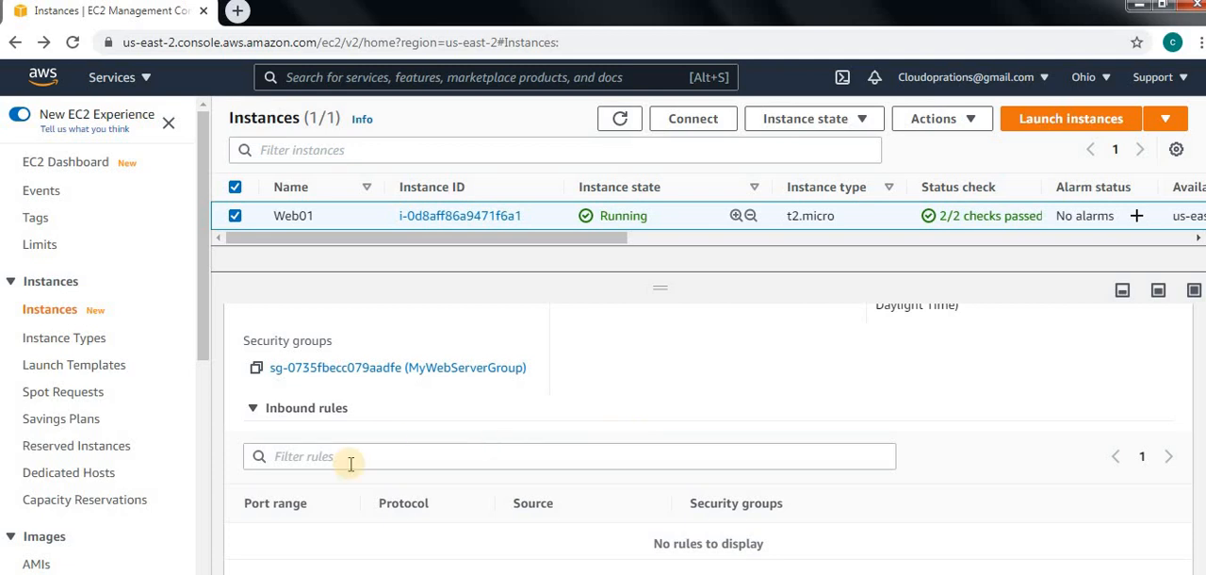
pyautogui.scroll(-2, 537, 485)
pyautogui.scroll(5, 565, 500)
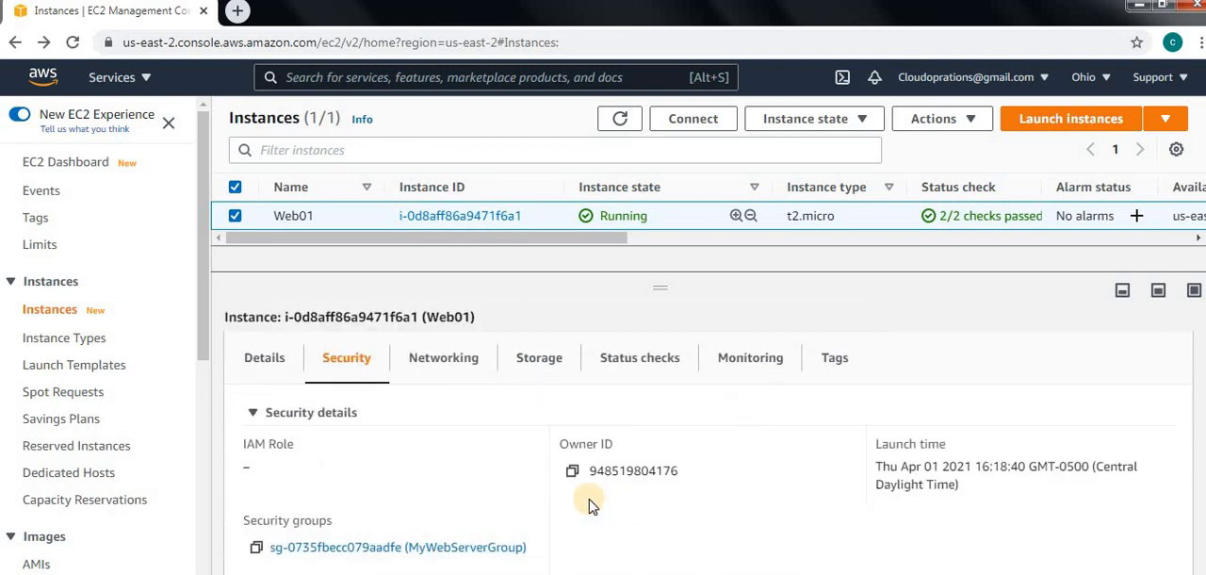
# Copy Web01's public IPv4 address from its networking details and load 3.141.9.2 in a new browser tab.
pyautogui.click(438, 361)
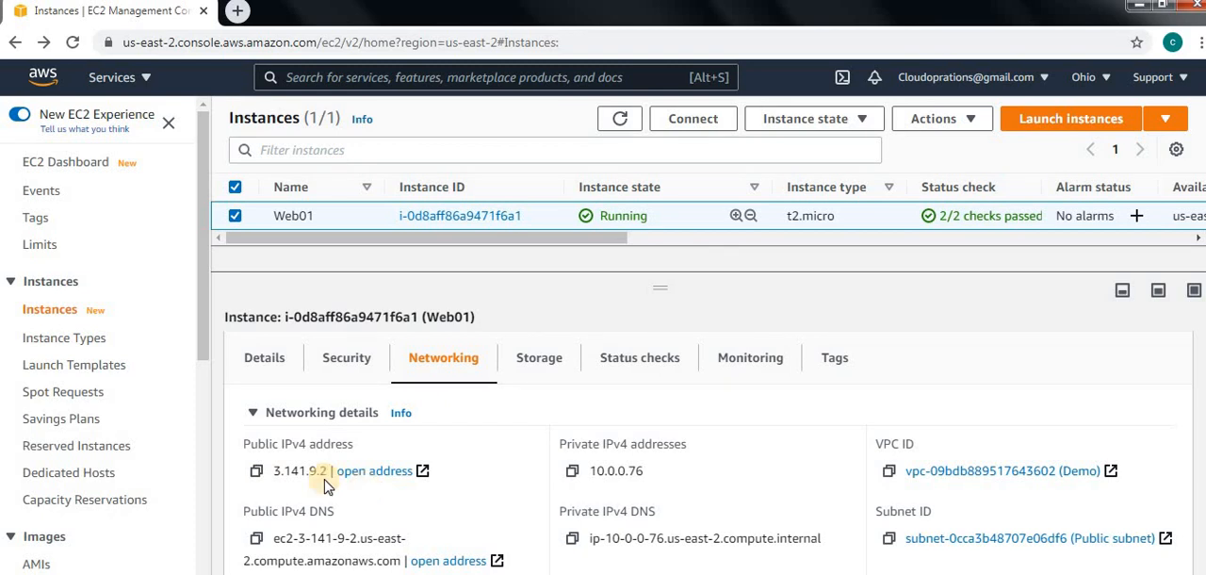
pyautogui.click(256, 473)
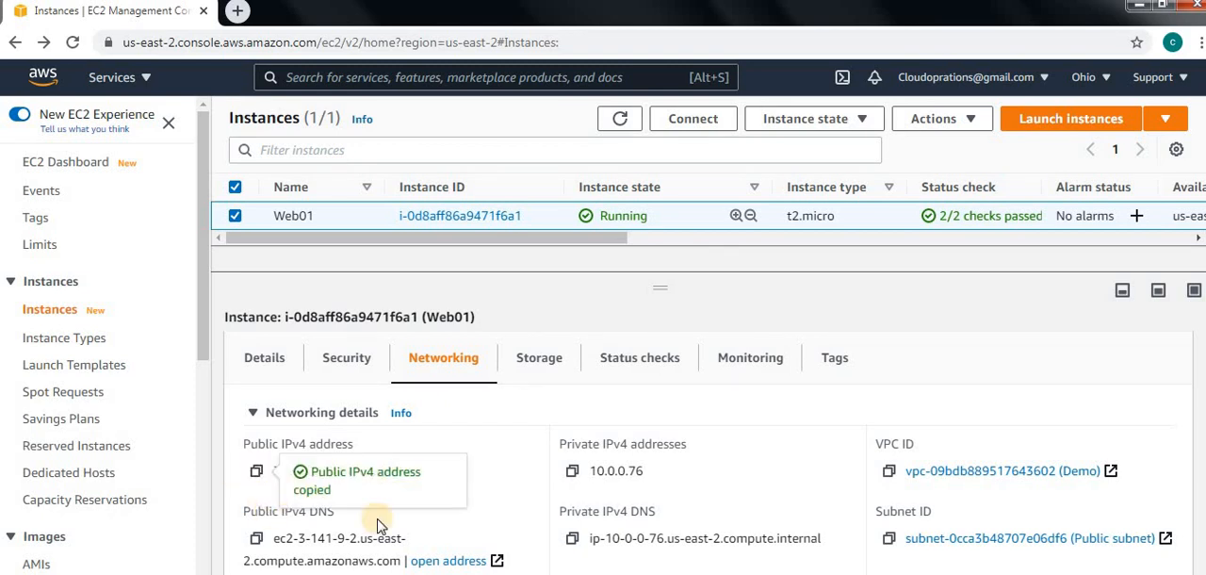
pyautogui.click(238, 13)
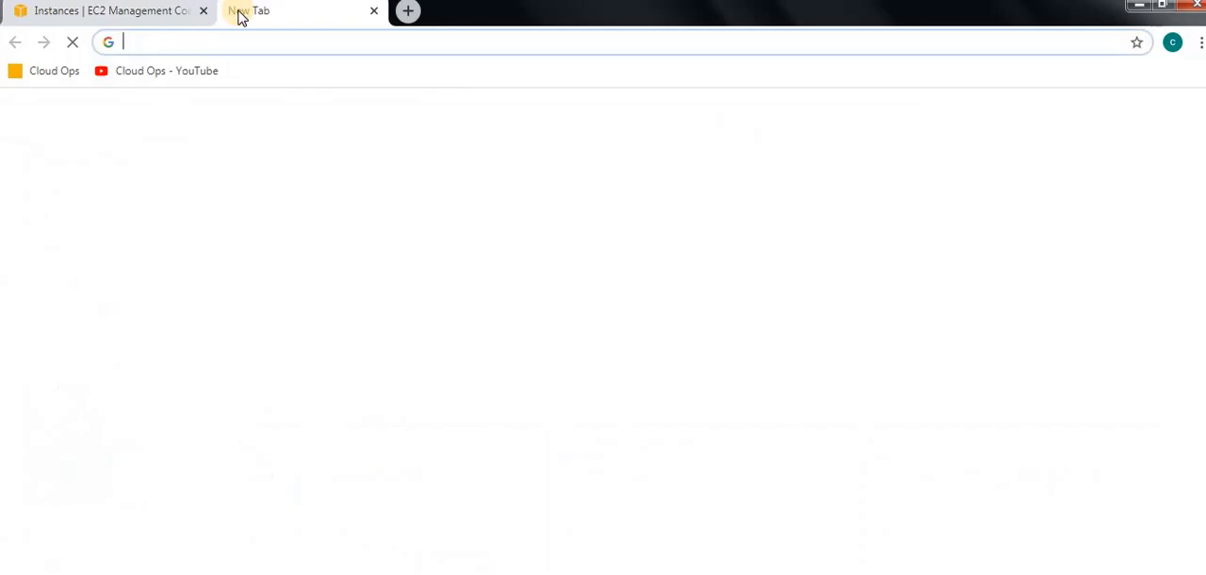
pyautogui.click(251, 42)
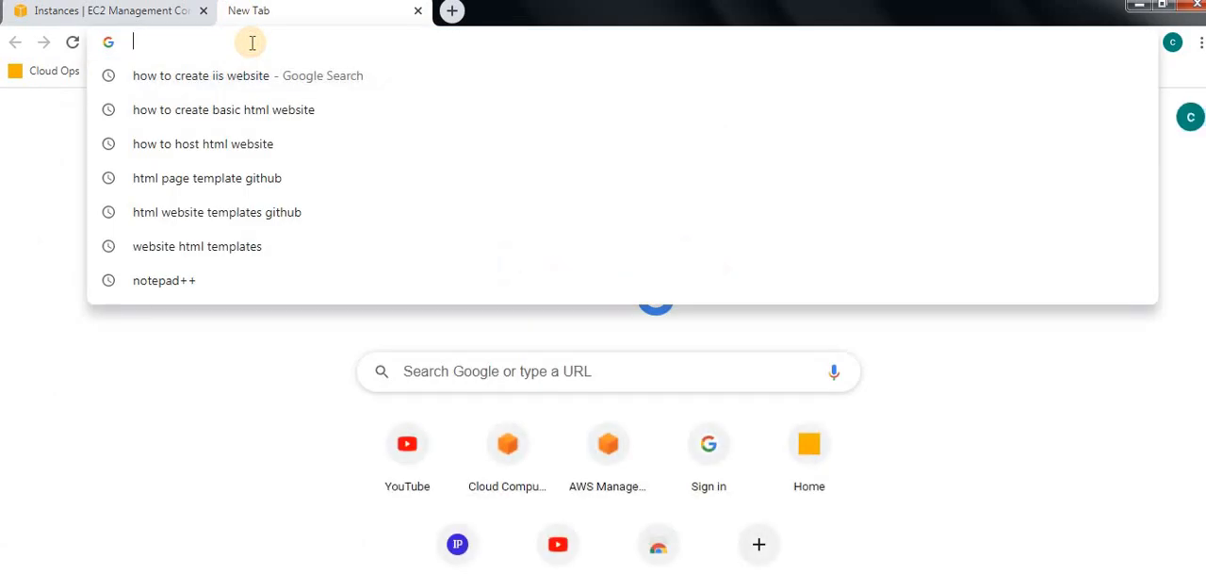
pyautogui.hotkey('ctrl', 'v')
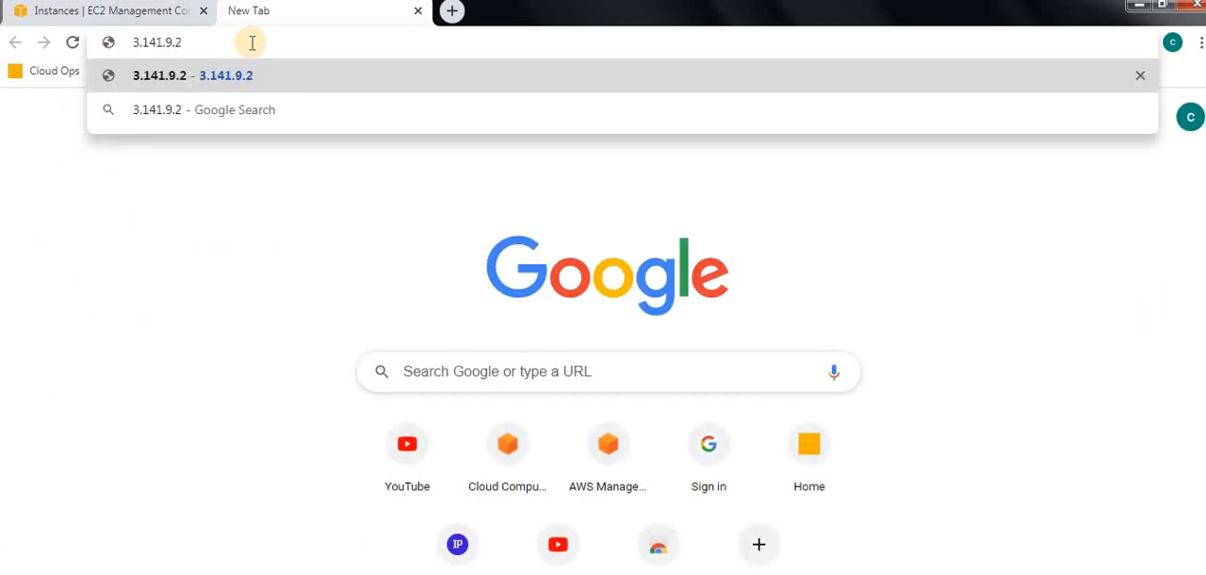
pyautogui.press('Return')
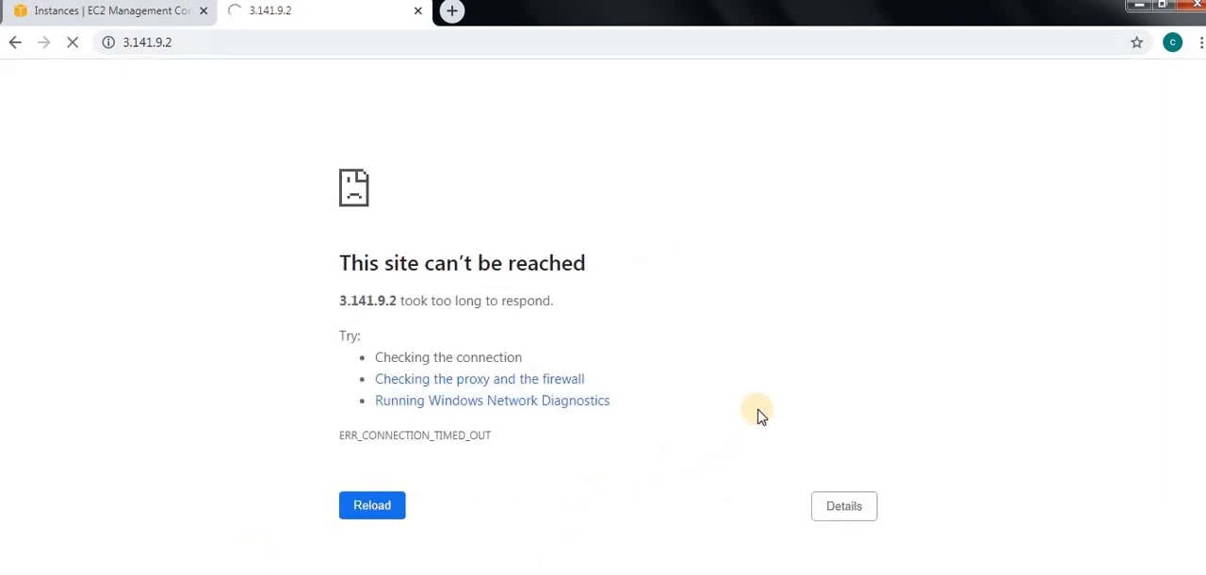
# Return to the EC2 console, view Web01's security details and open the Change security groups page for the instance.
pyautogui.click(130, 16)
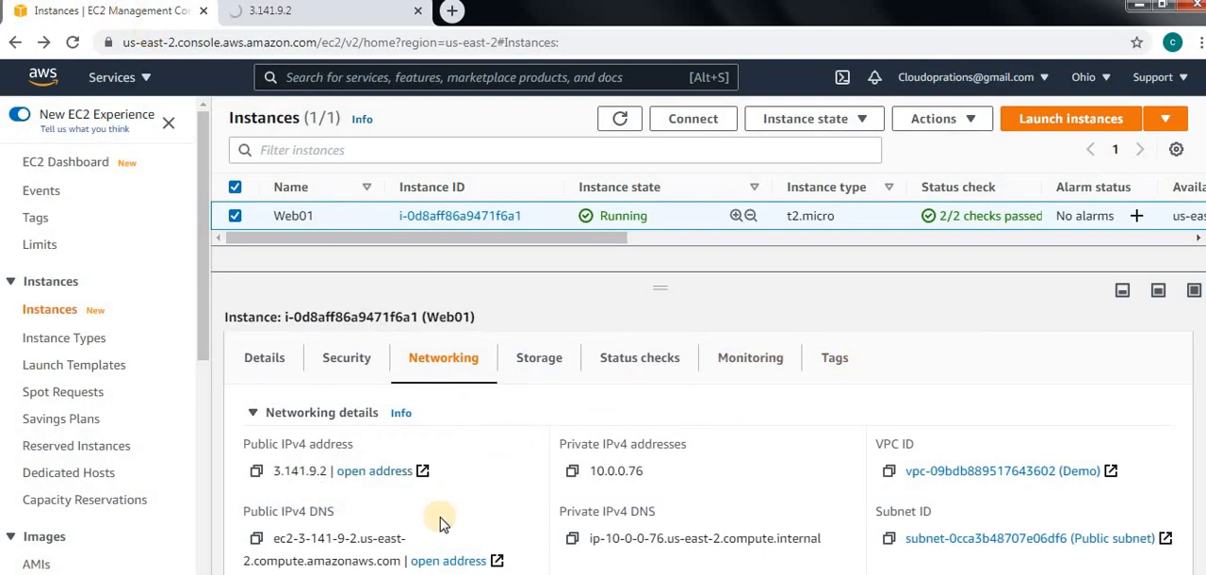
pyautogui.click(346, 359)
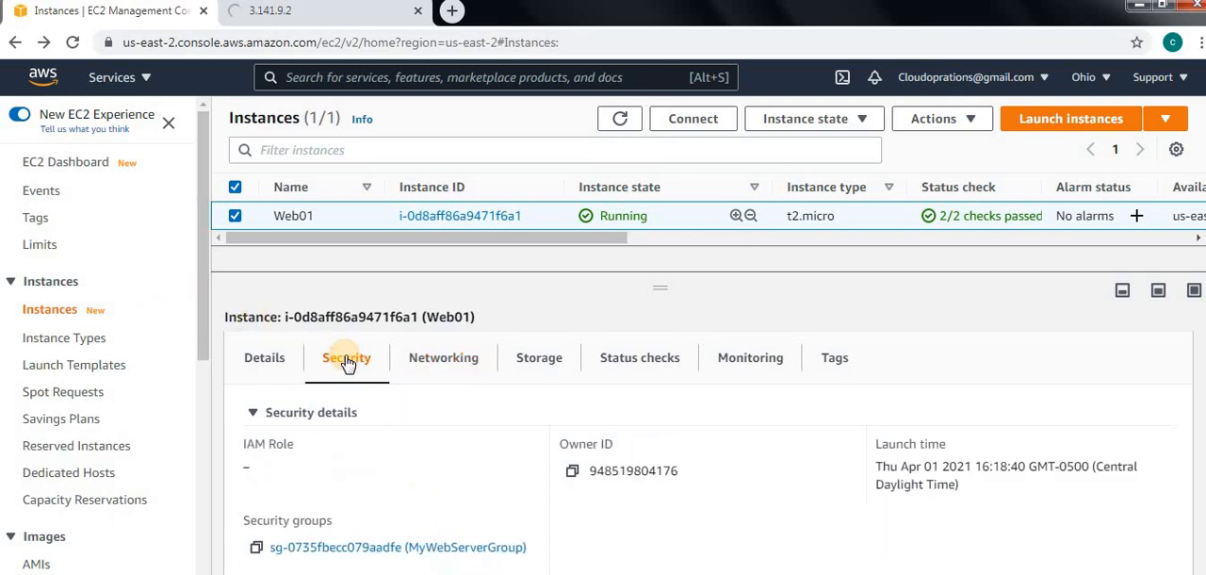
pyautogui.scroll(-1, 386, 509)
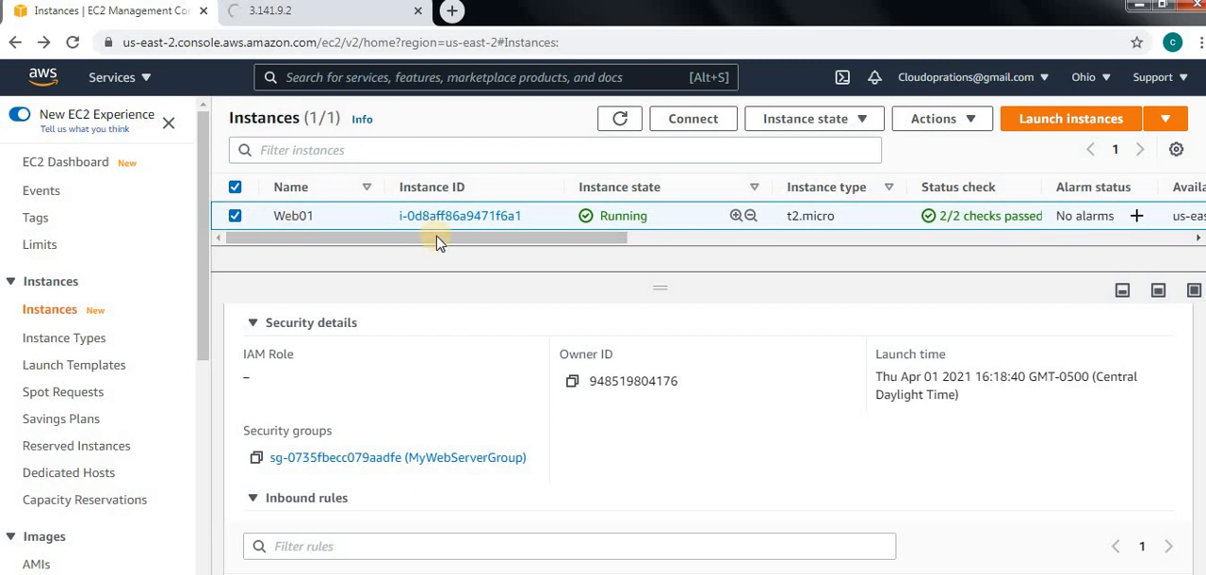
pyautogui.click(967, 120)
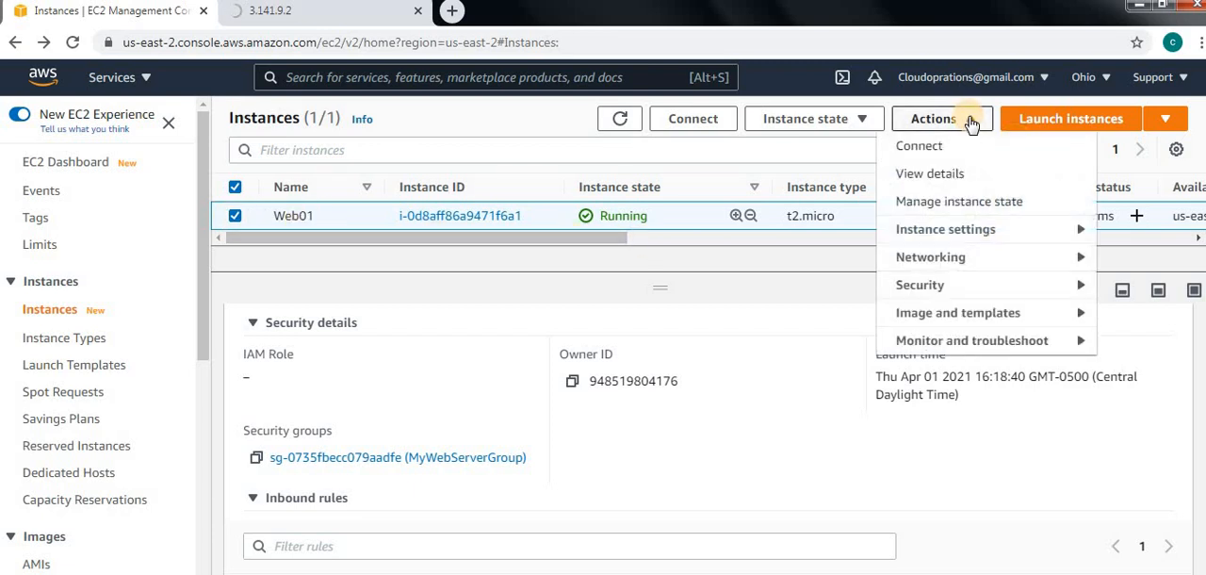
pyautogui.click(968, 285)
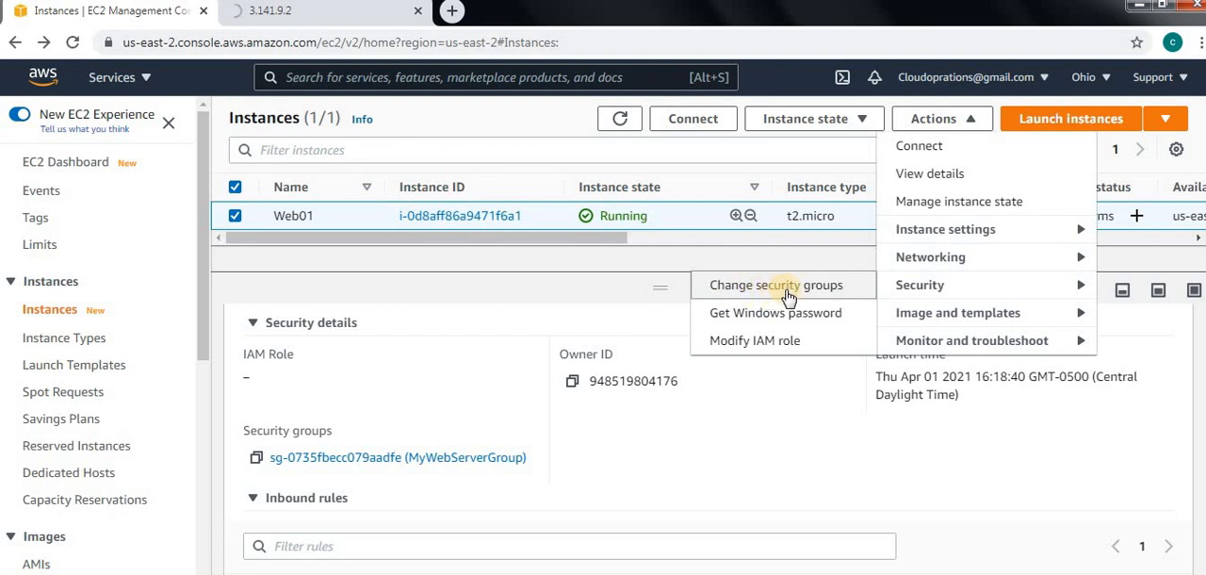
pyautogui.click(789, 295)
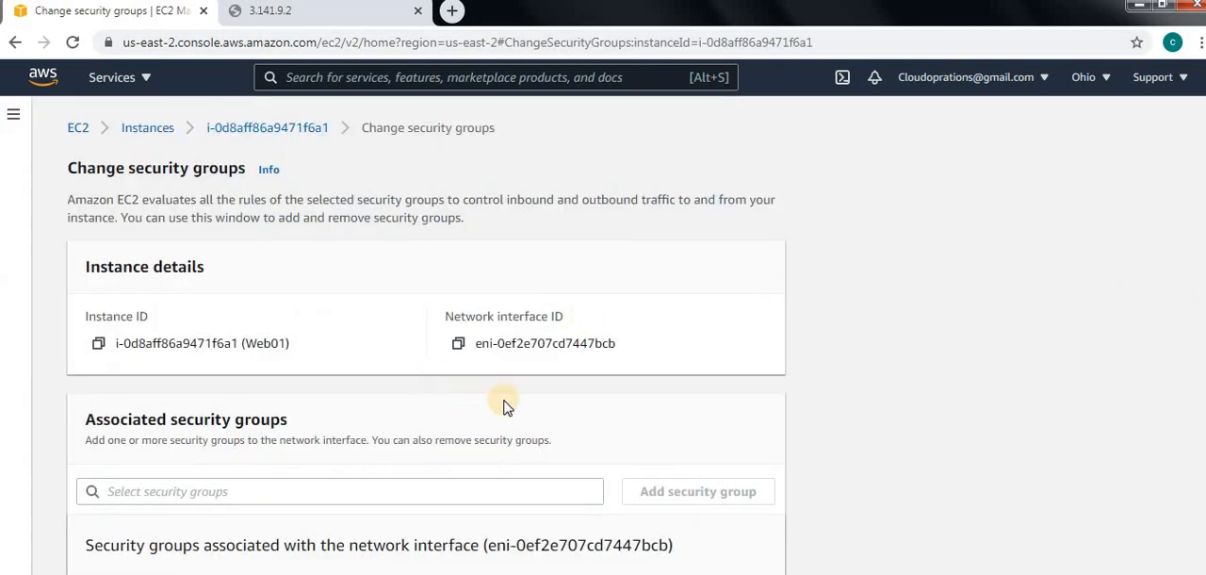
# Add the Demo-SG security group to Web01's network interface, remove MyWebServerGroup and save the change.
pyautogui.scroll(-1, 505, 400)
pyautogui.scroll(-1, 505, 399)
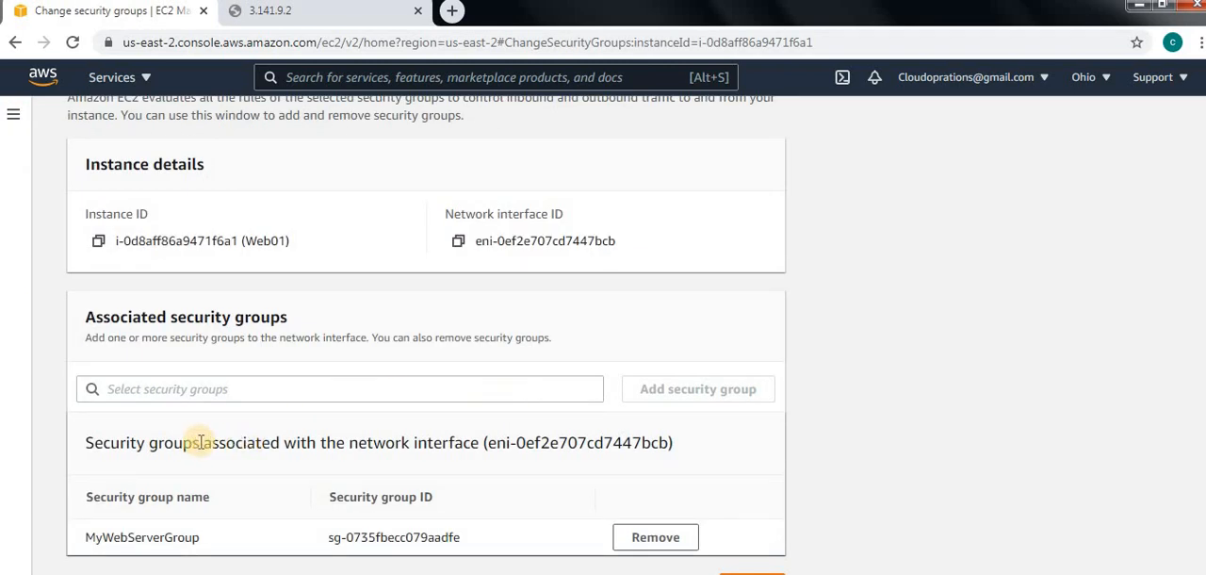
pyautogui.click(219, 390)
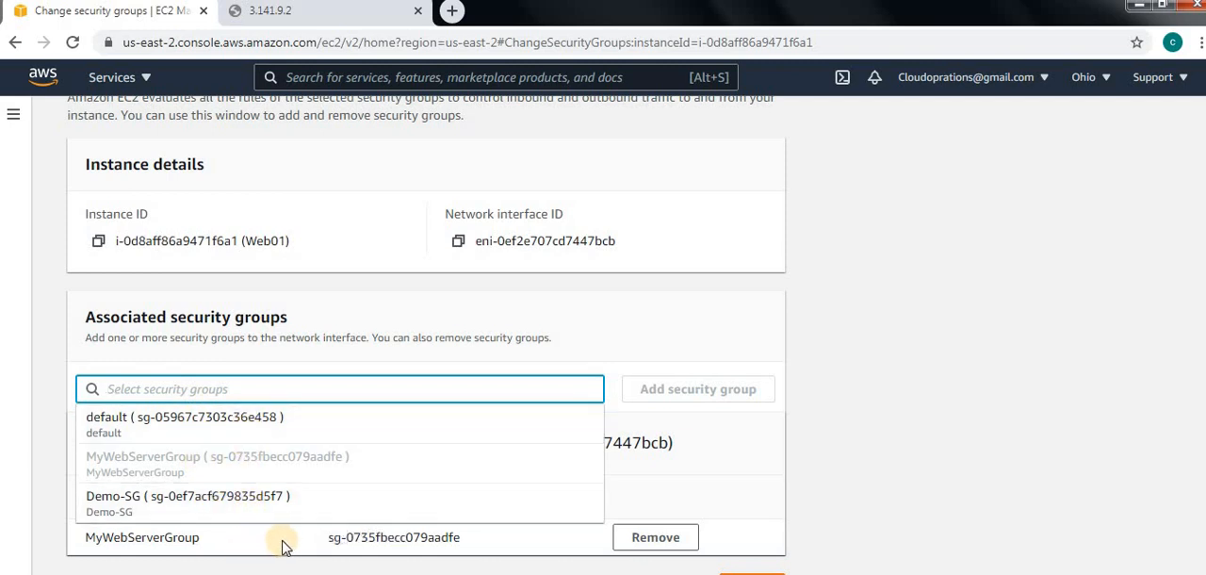
pyautogui.click(172, 509)
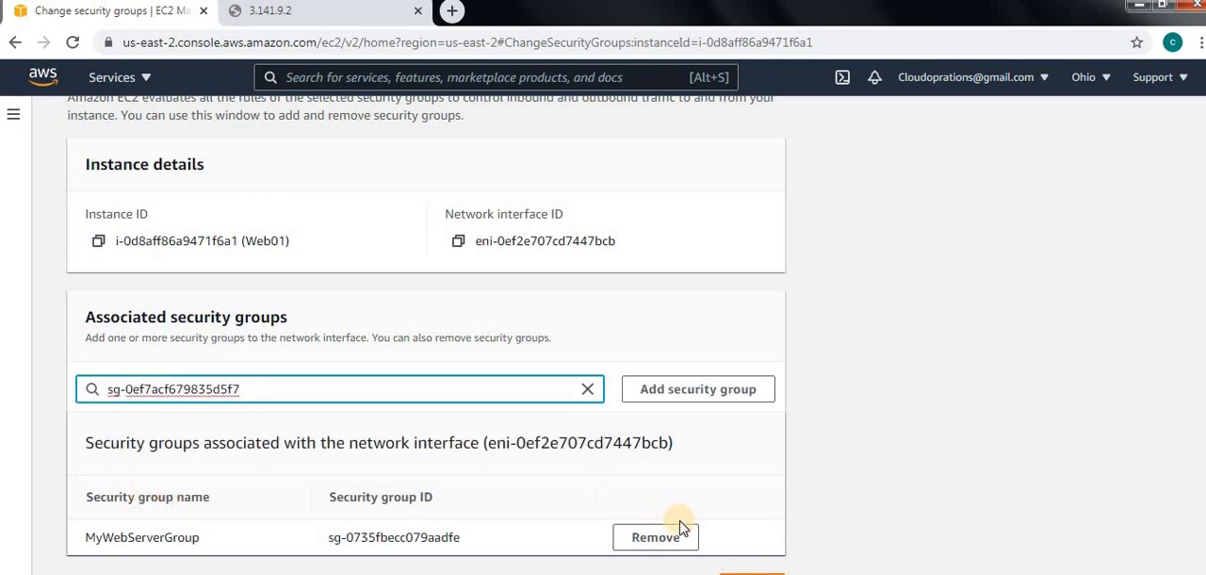
pyautogui.click(695, 393)
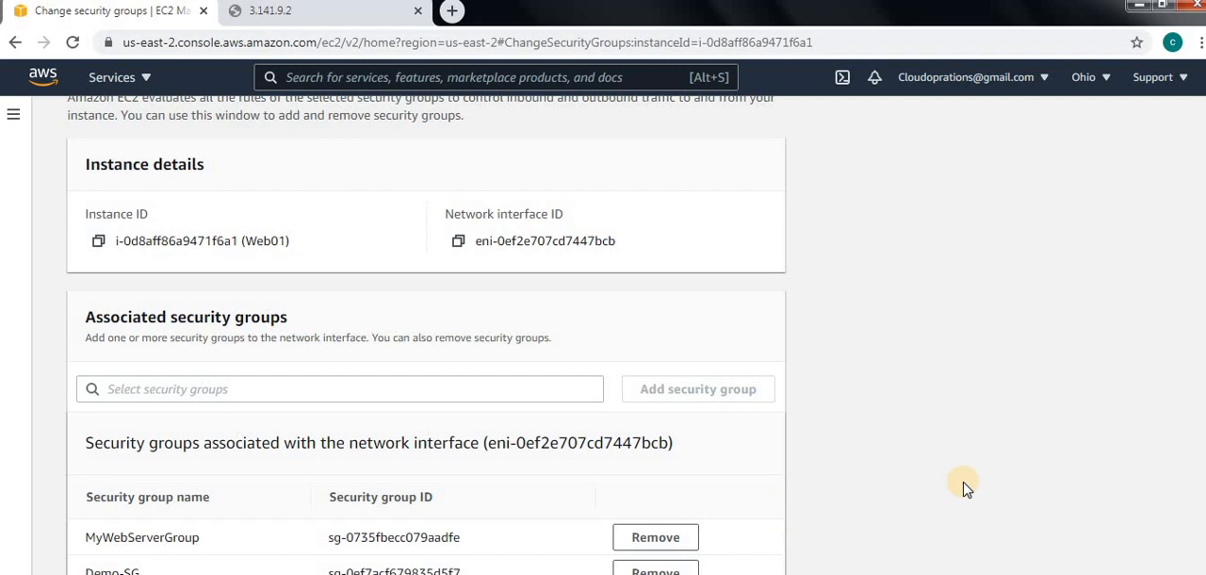
pyautogui.hotkey('ctrl', '-')
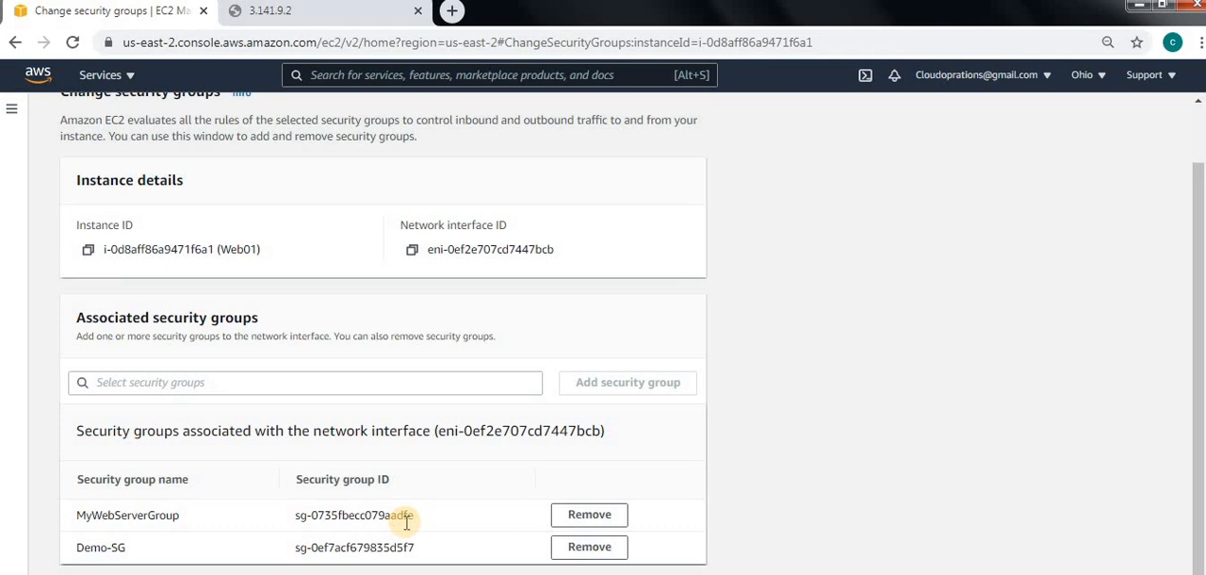
pyautogui.click(591, 515)
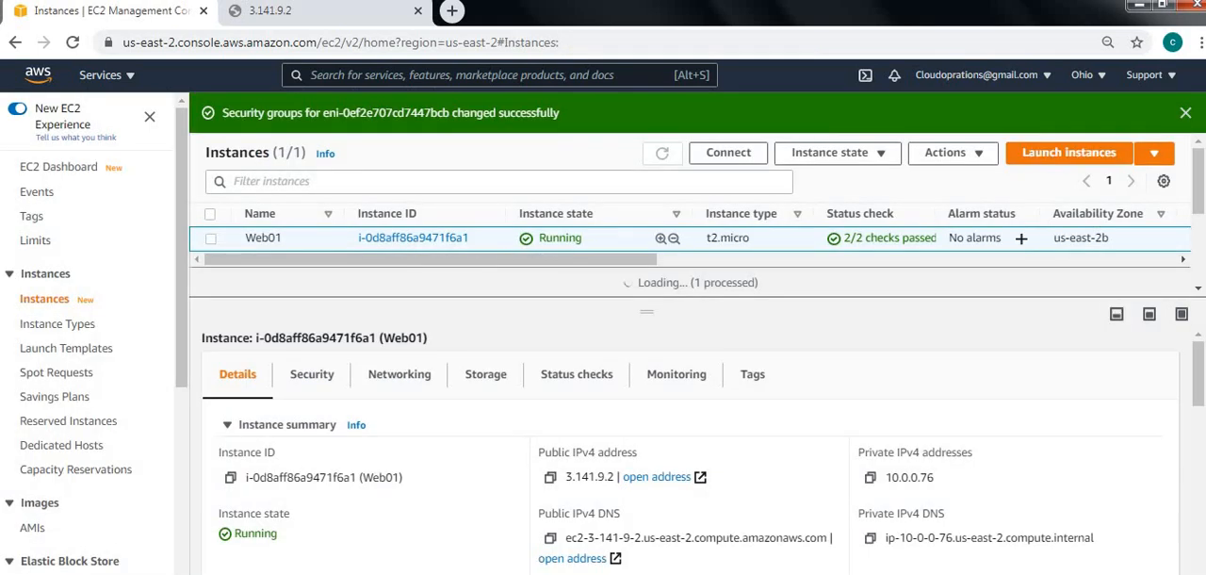
# Check the web page at 3.141.9.2 in its browser tab and return to the EC2 instances list.
pyautogui.click(283, 11)
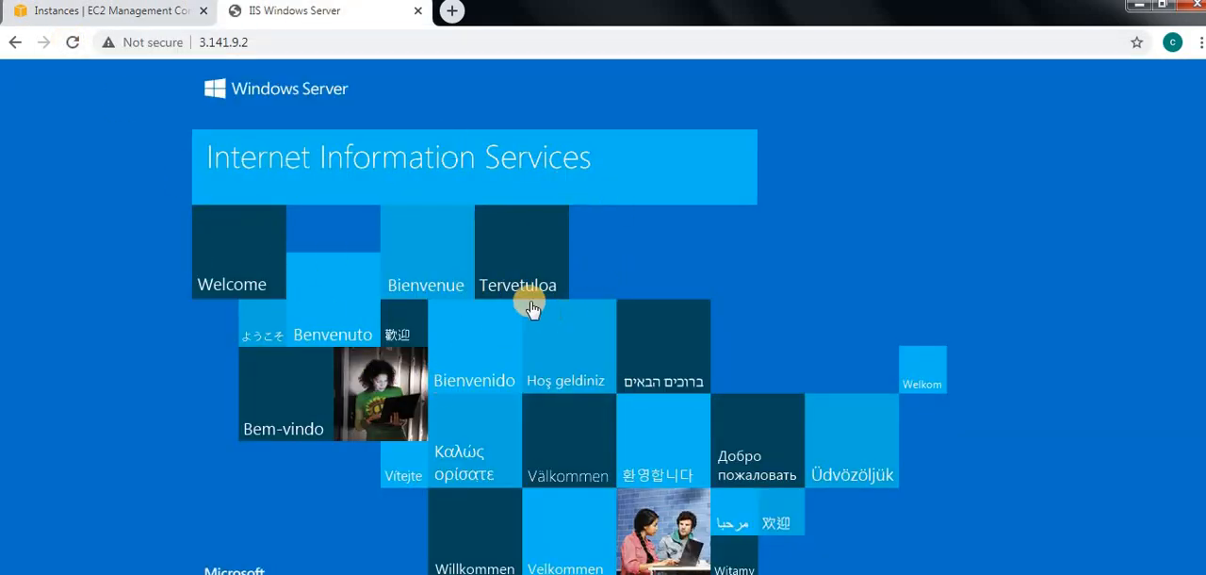
pyautogui.click(109, 11)
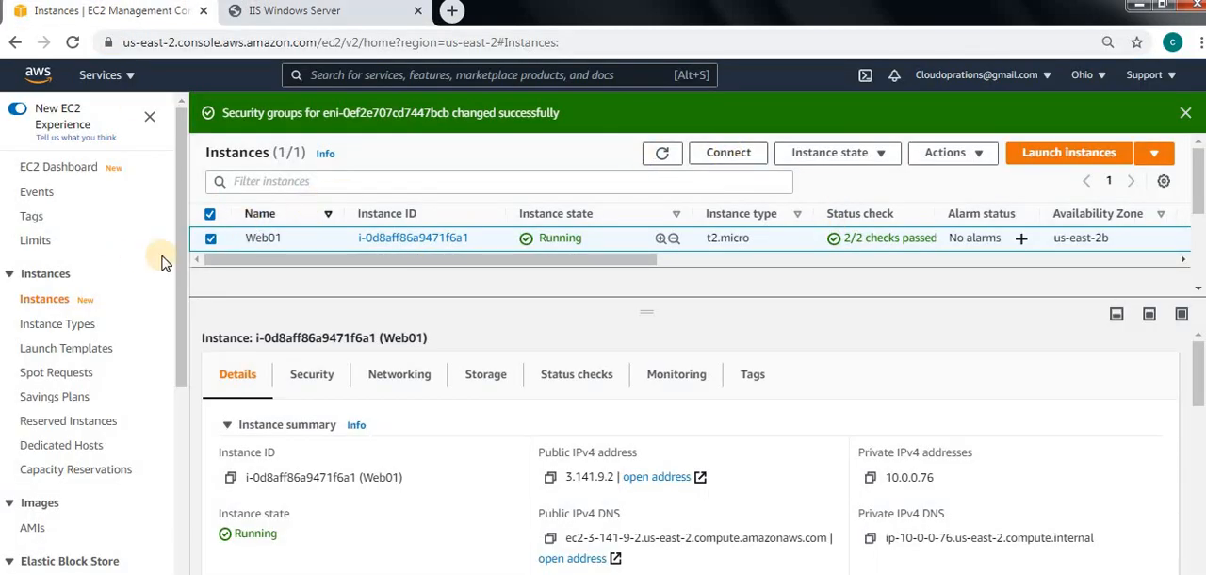
# Open the RDP client connection options for Web01, download the remote desktop file and launch it.
pyautogui.click(729, 154)
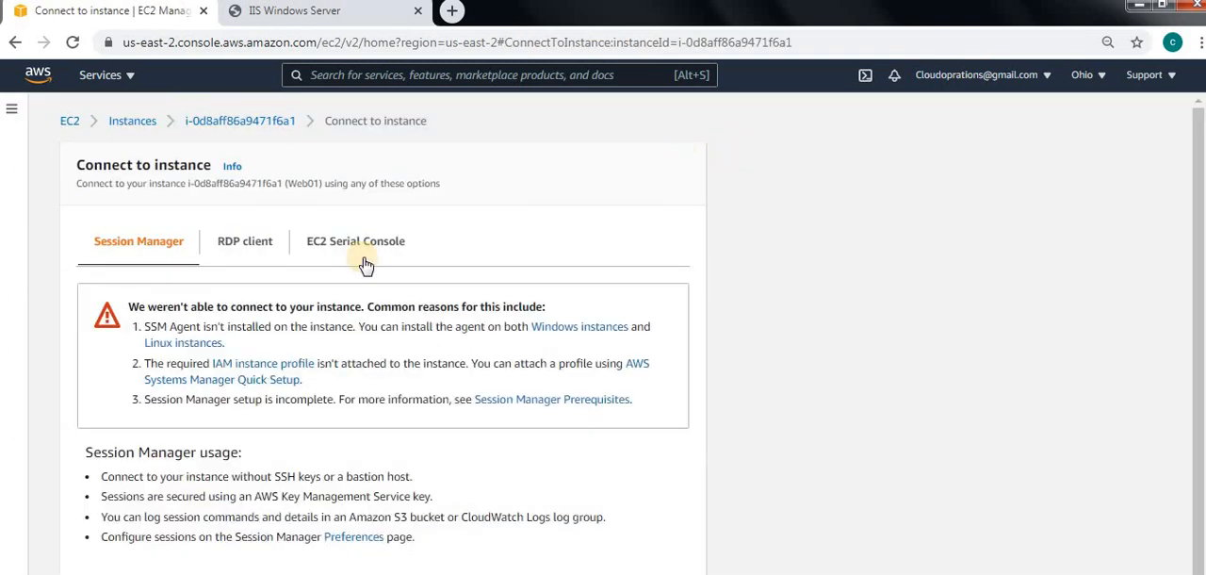
pyautogui.click(245, 242)
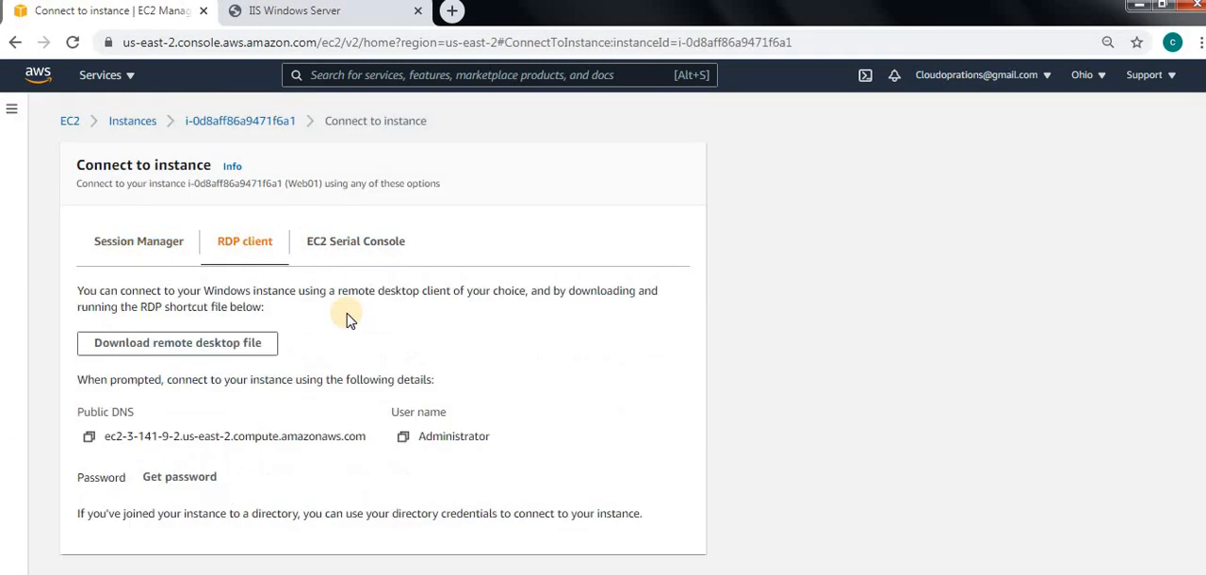
pyautogui.click(187, 344)
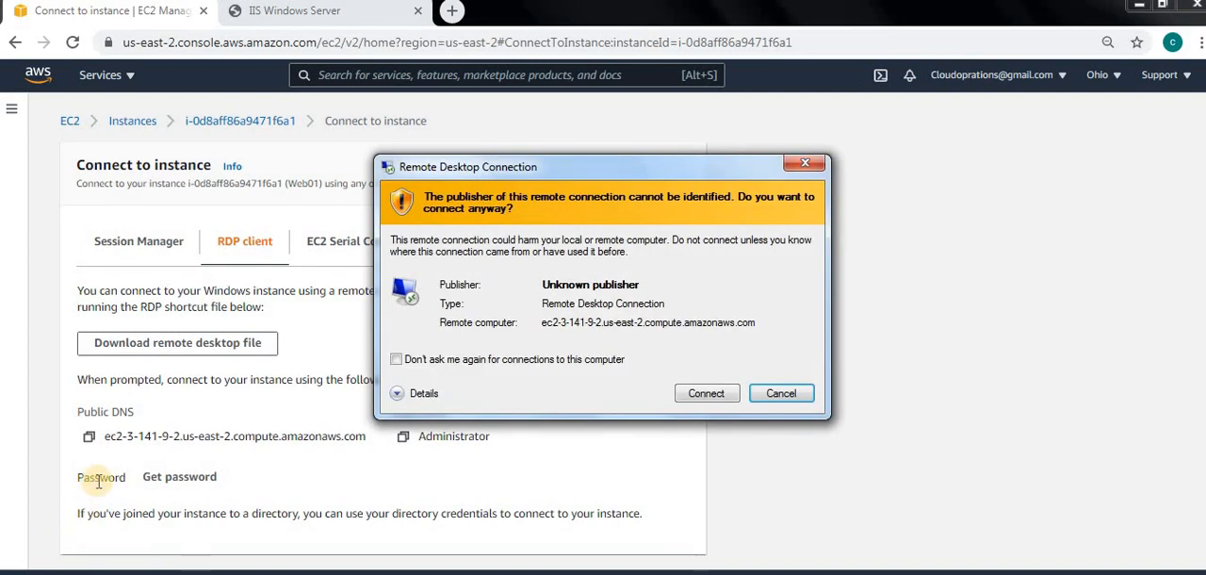
# Copy the instance's Administrator password, enter it in the remote desktop credentials prompt and connect to Web01.
pyautogui.click(88, 443)
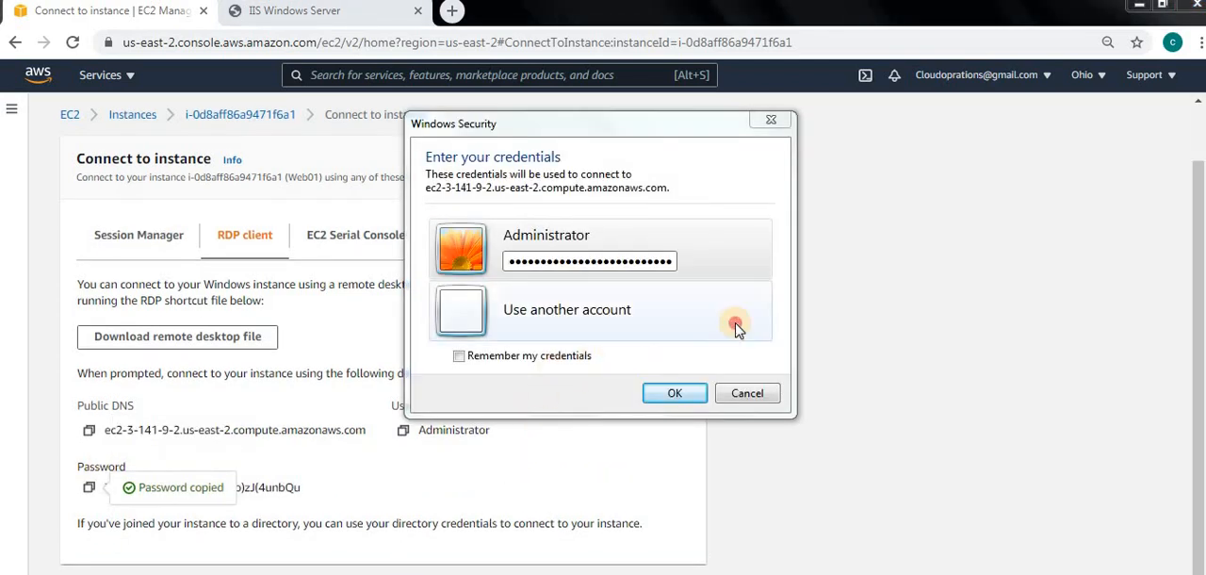
pyautogui.click(739, 322)
pyautogui.click(537, 256)
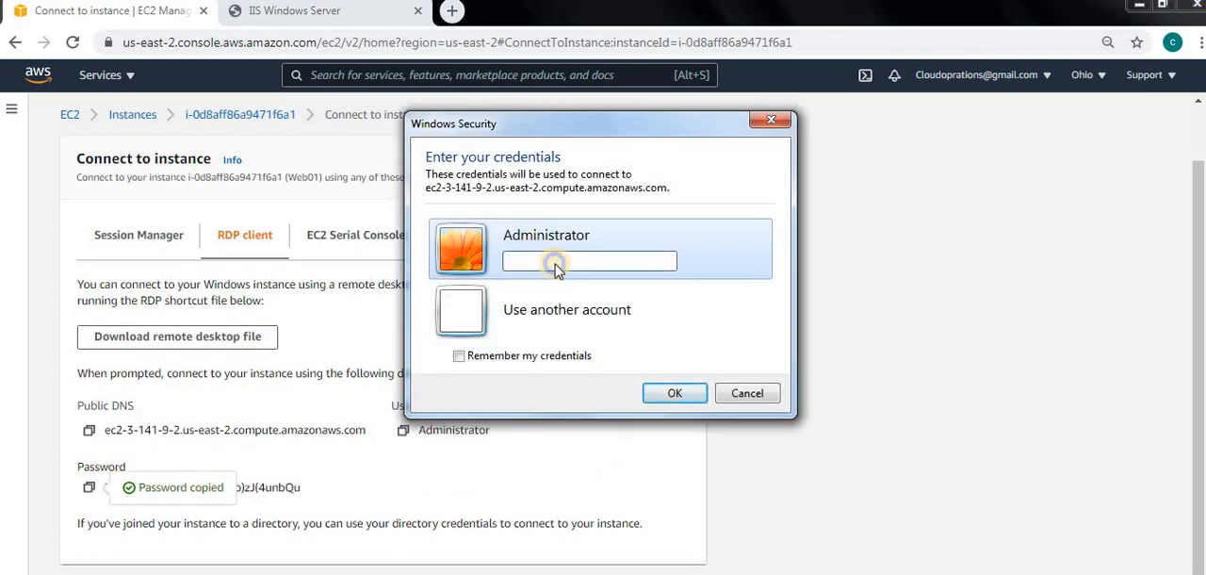
pyautogui.rightClick(556, 268)
pyautogui.click(612, 281)
pyautogui.click(674, 393)
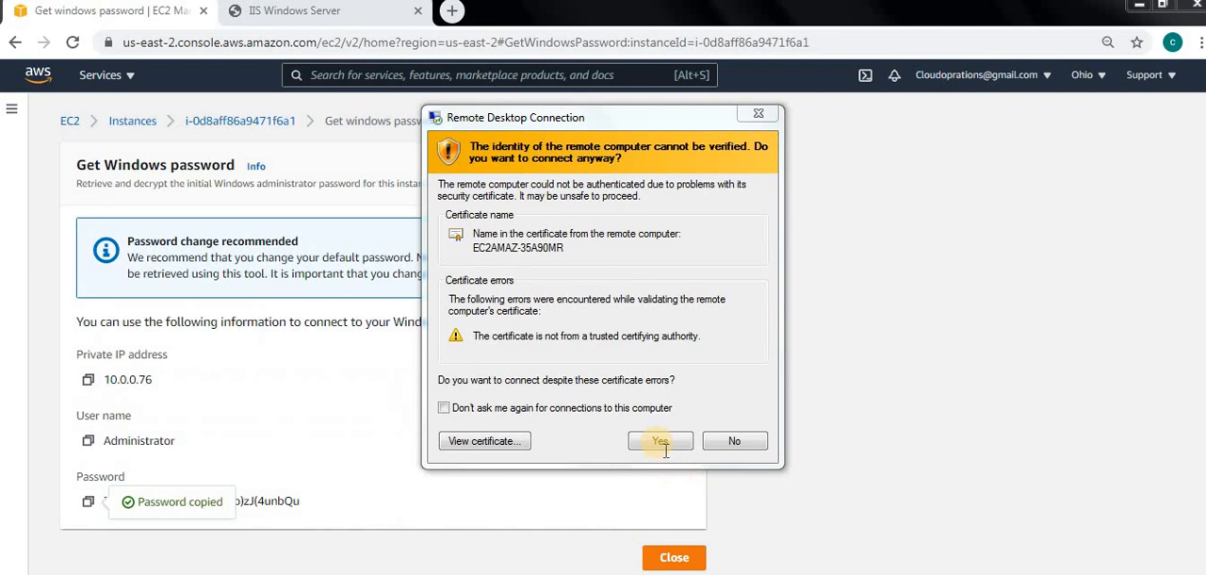
pyautogui.click(662, 442)
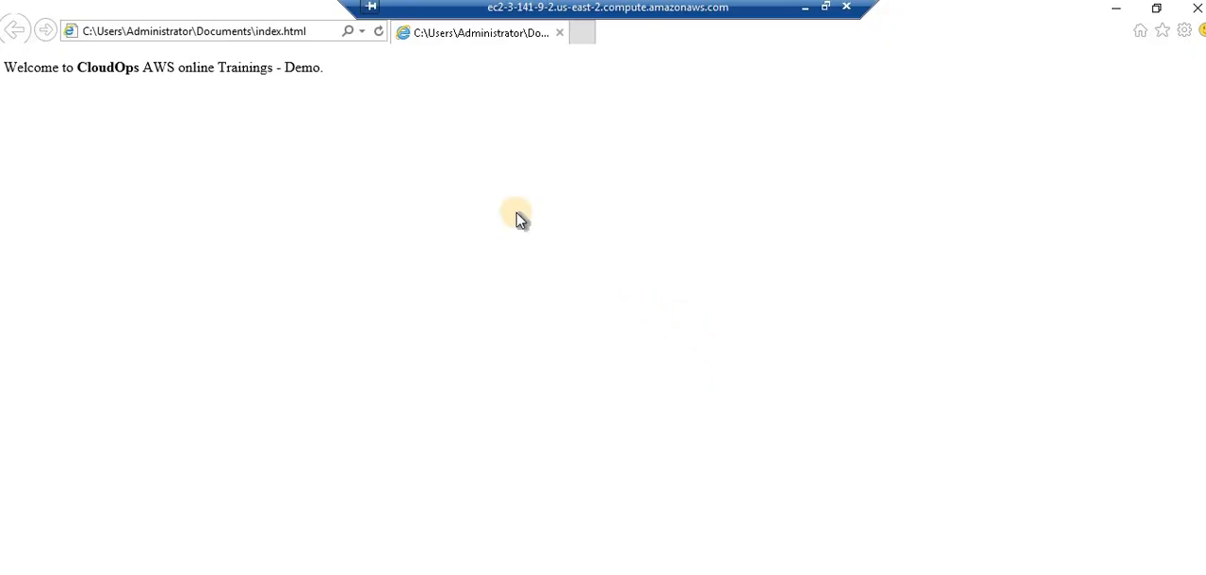
# Minimize the remote desktop session, return to the EC2 instances list and check the IIS page at 3.141.9.2.
pyautogui.click(806, 9)
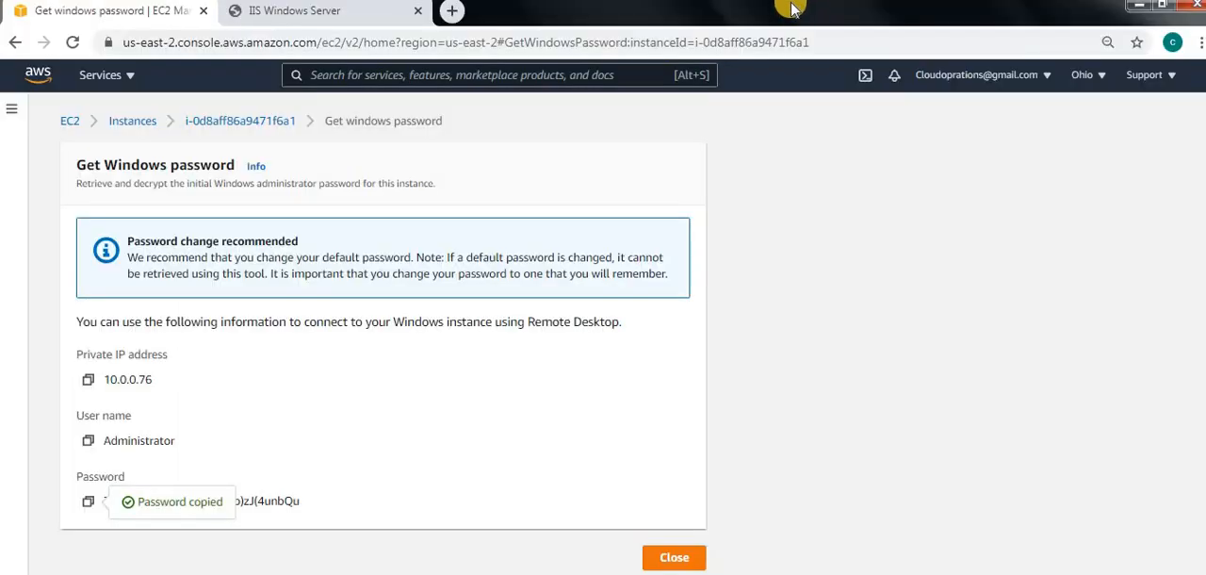
pyautogui.click(14, 43)
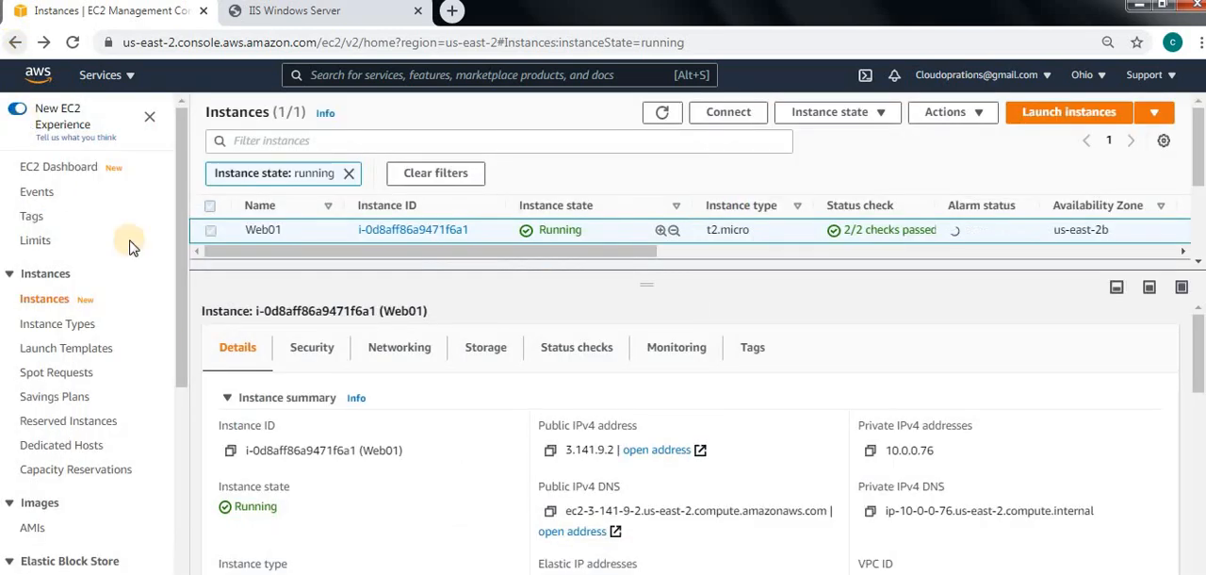
pyautogui.scroll(-1, 446, 486)
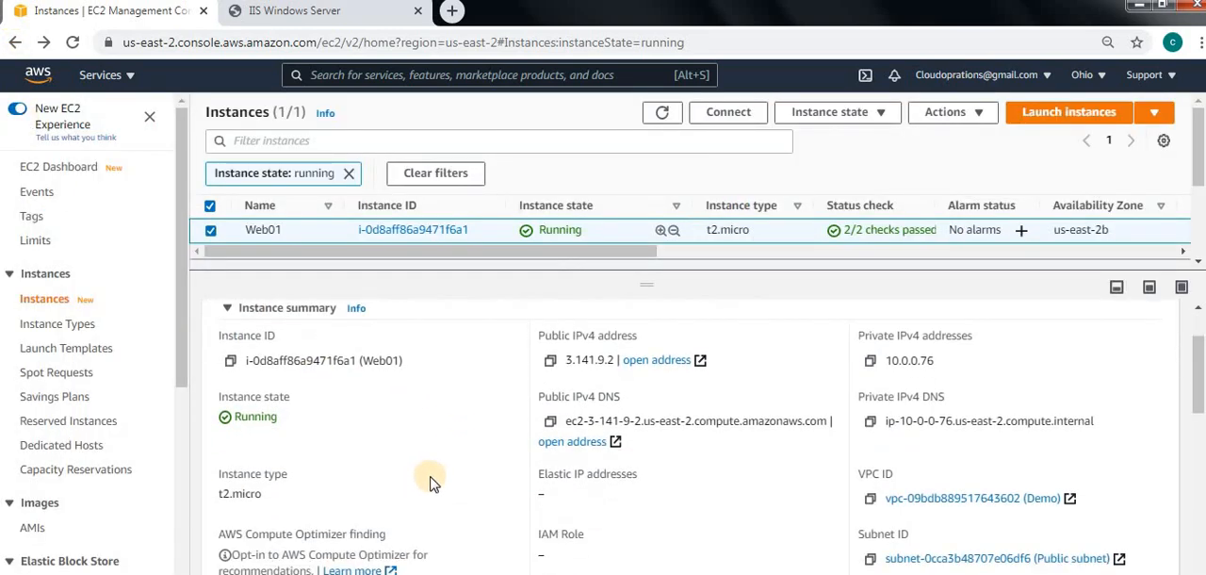
pyautogui.scroll(2, 429, 481)
pyautogui.click(318, 11)
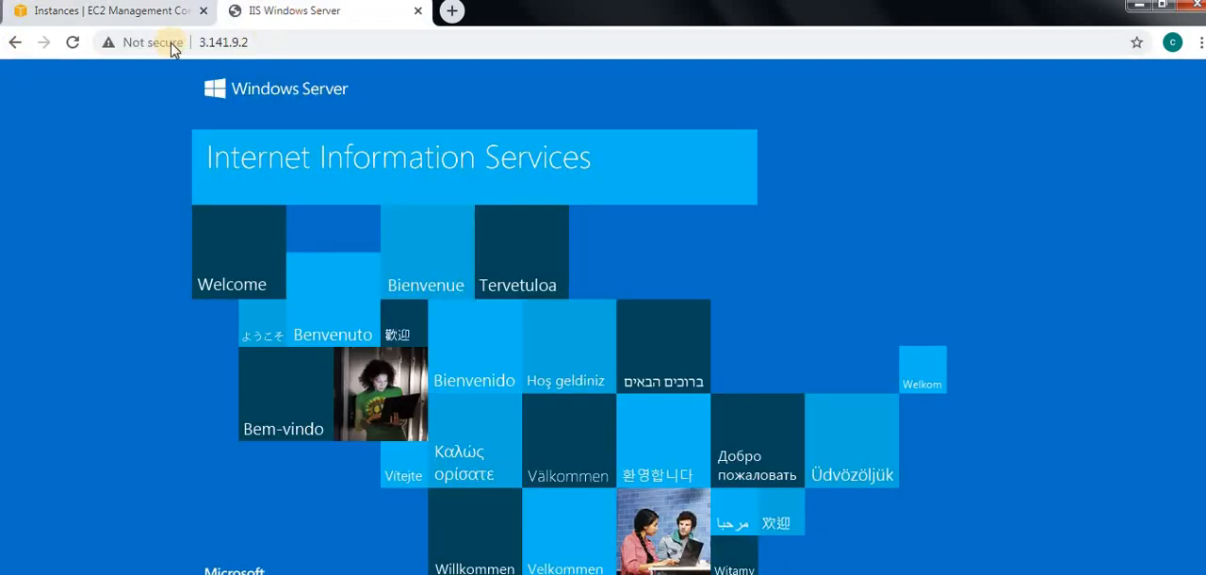
pyautogui.click(108, 13)
# Check the remote desktop session window and examine Web01's instance summary in the EC2 console.
pyautogui.click(312, 570)
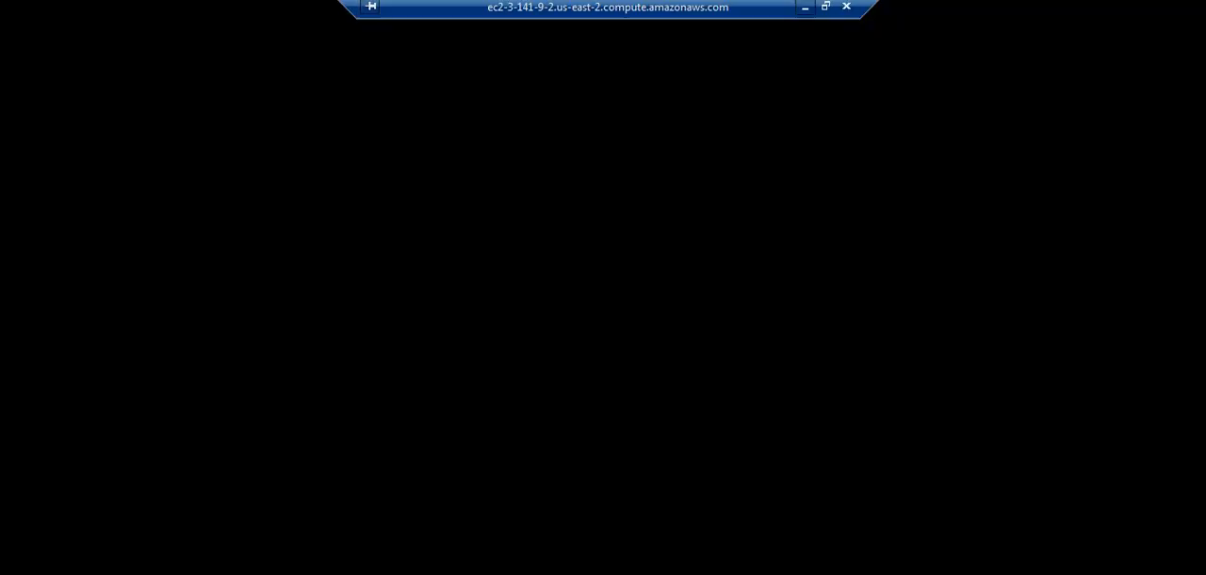
pyautogui.click(809, 10)
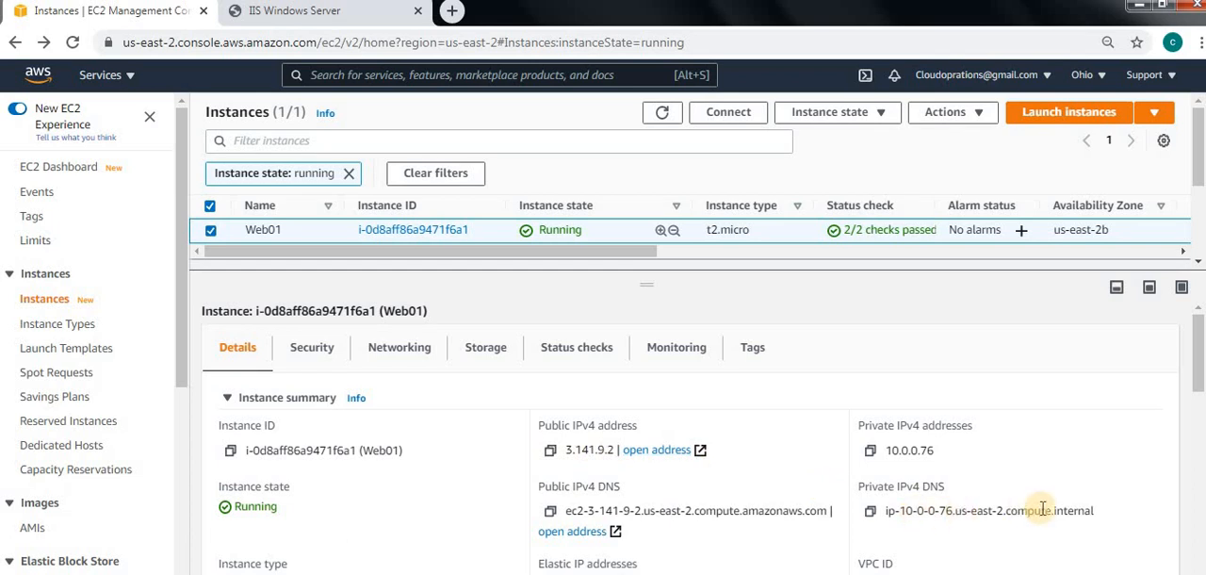
pyautogui.scroll(-3, 419, 476)
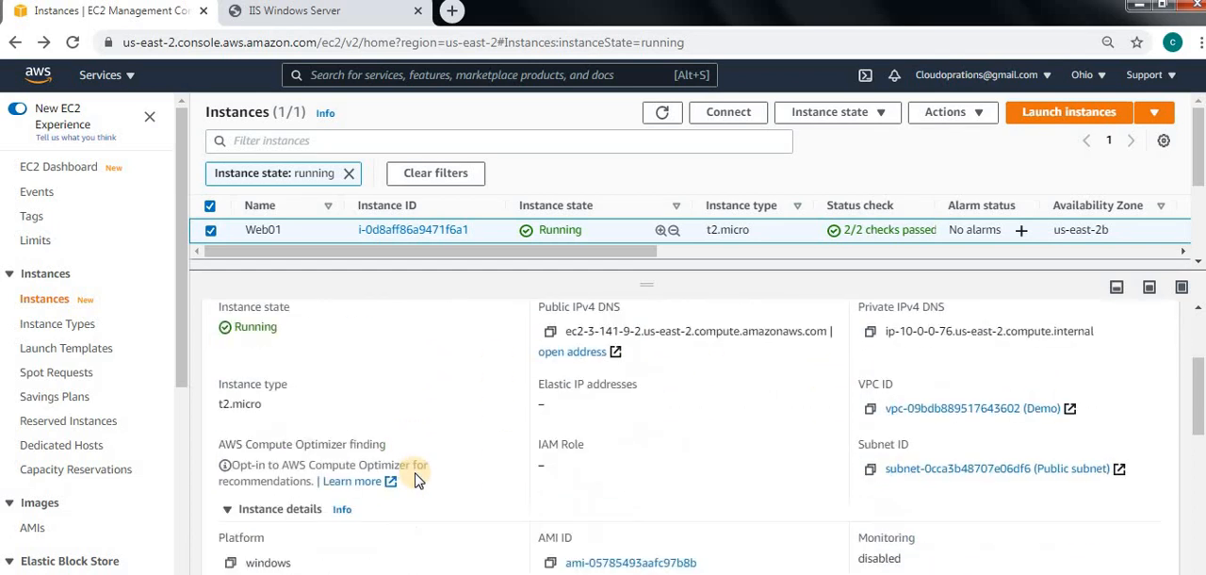
pyautogui.scroll(3, 471, 485)
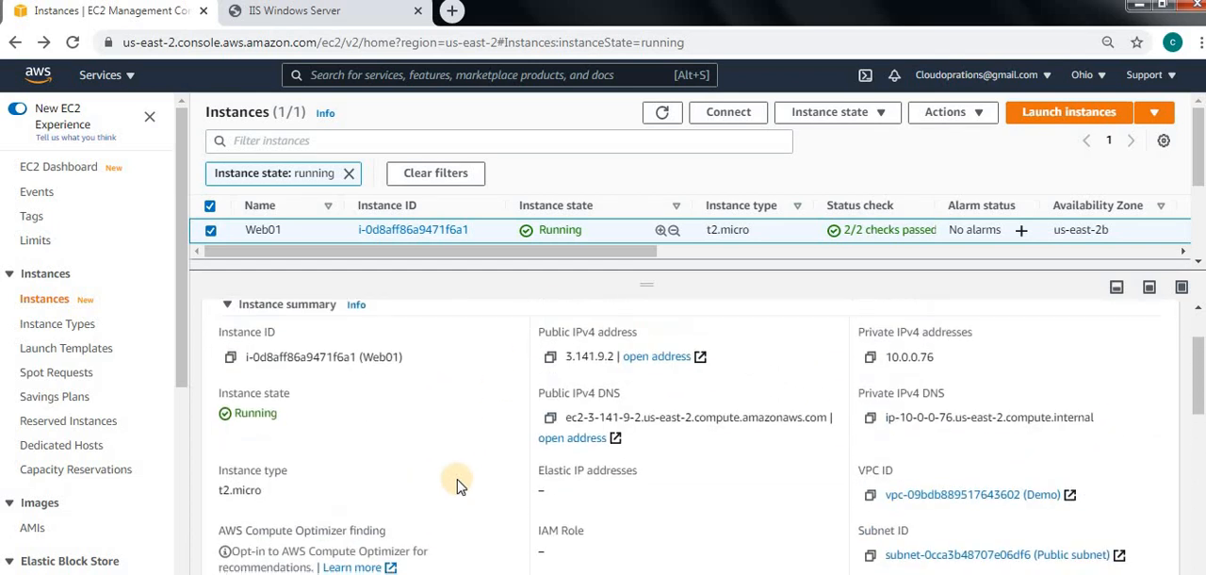
pyautogui.scroll(-3, 462, 485)
pyautogui.scroll(4, 457, 486)
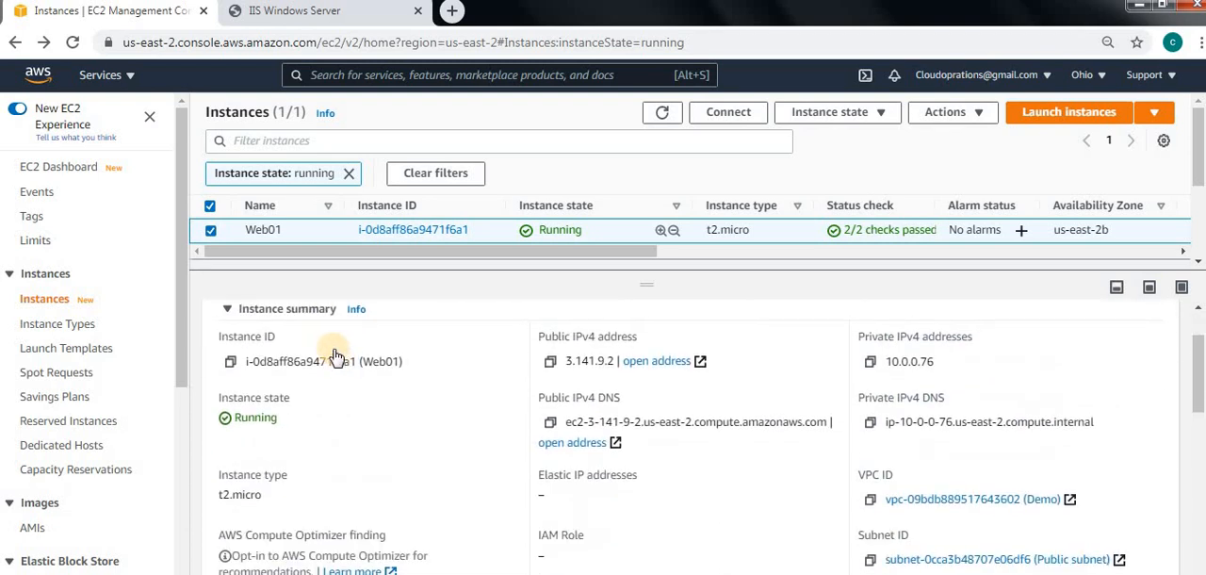
pyautogui.scroll(-2, 343, 450)
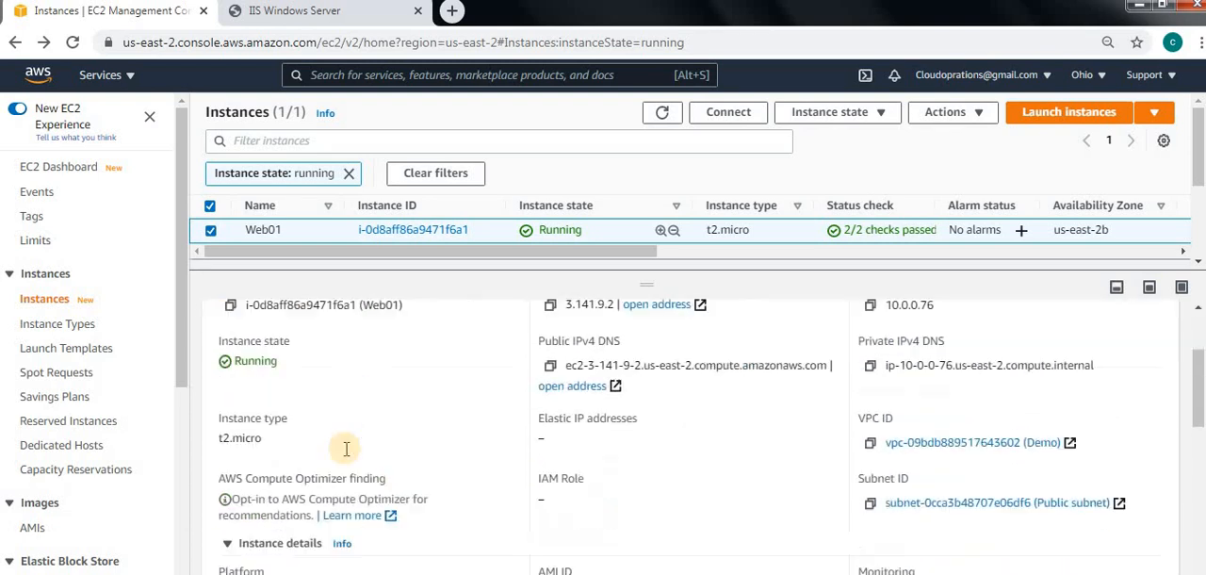
pyautogui.scroll(2, 345, 453)
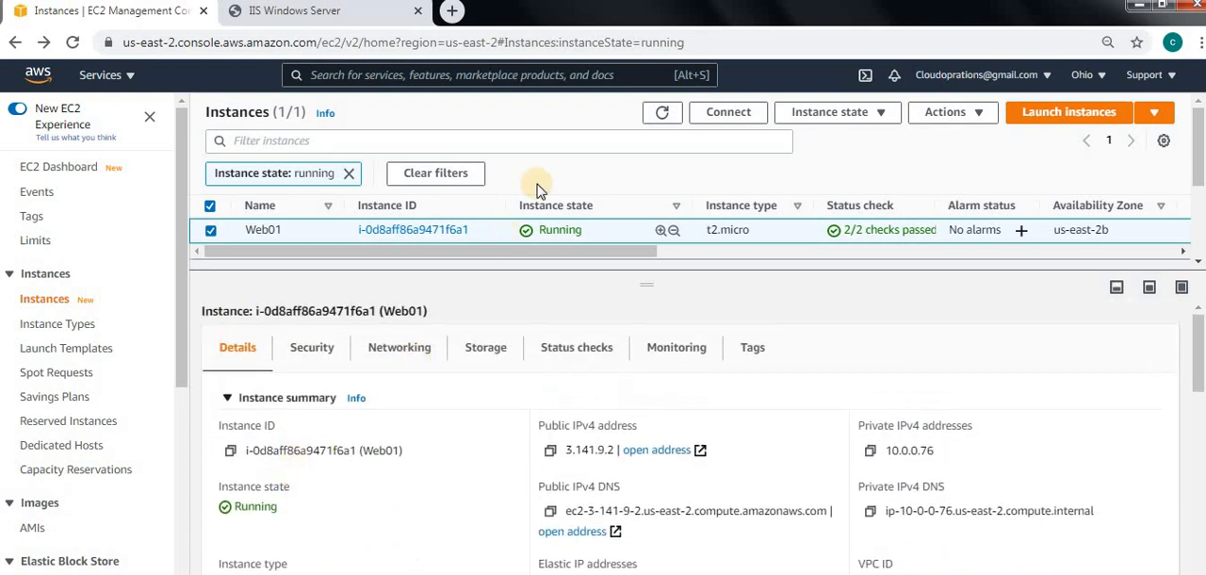
# Review Web01's security details and the Demo-SG security group, and return to the instances list.
pyautogui.click(311, 348)
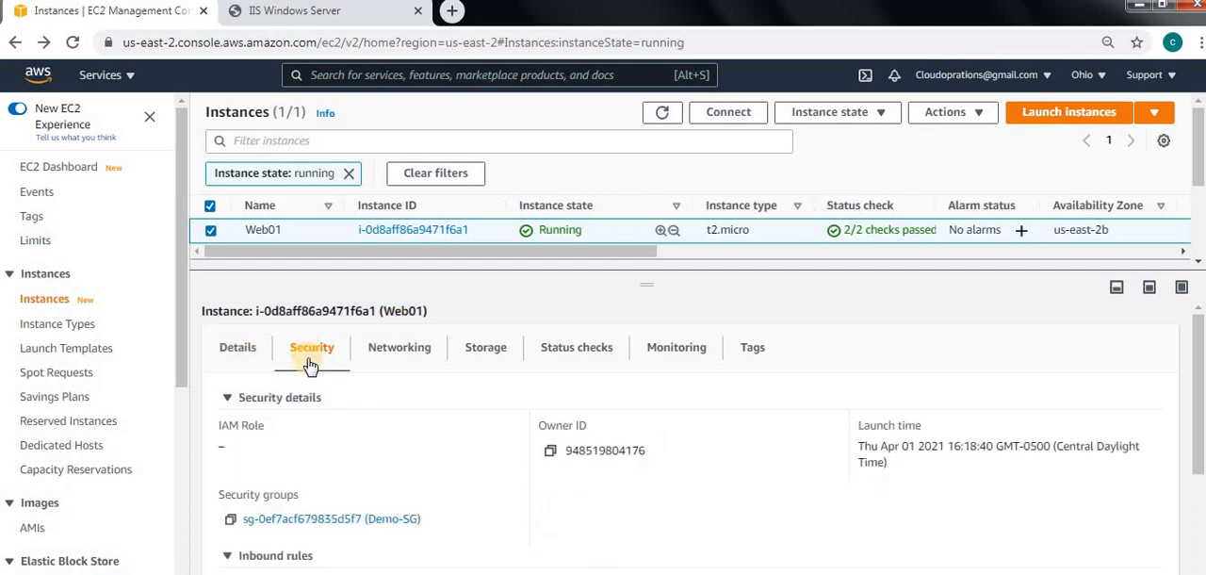
pyautogui.scroll(-1, 369, 377)
pyautogui.click(368, 341)
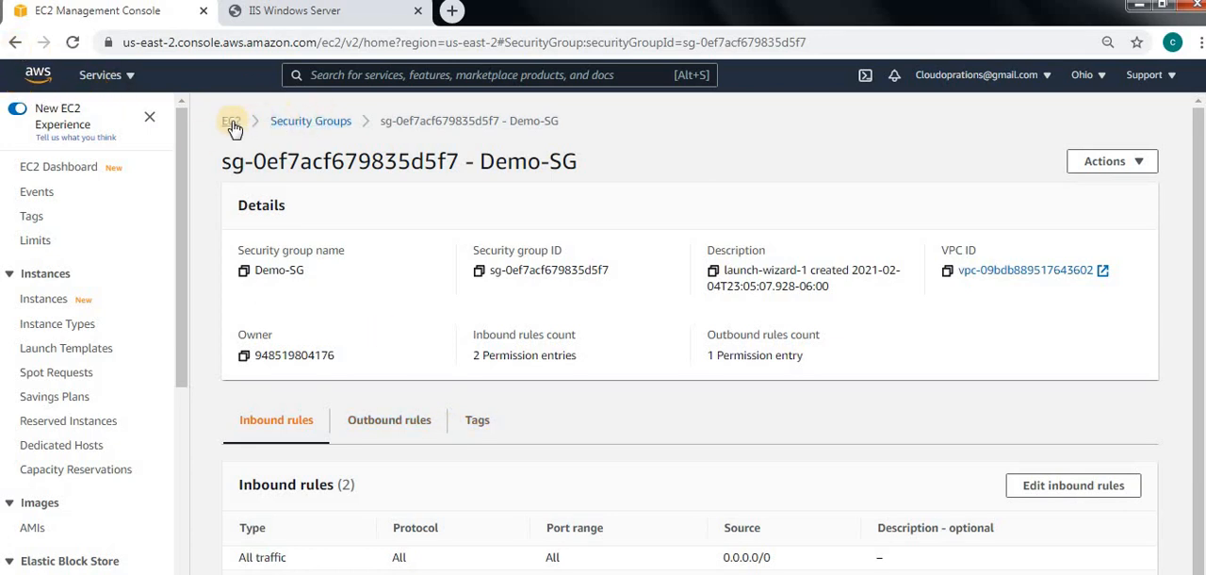
pyautogui.click(14, 43)
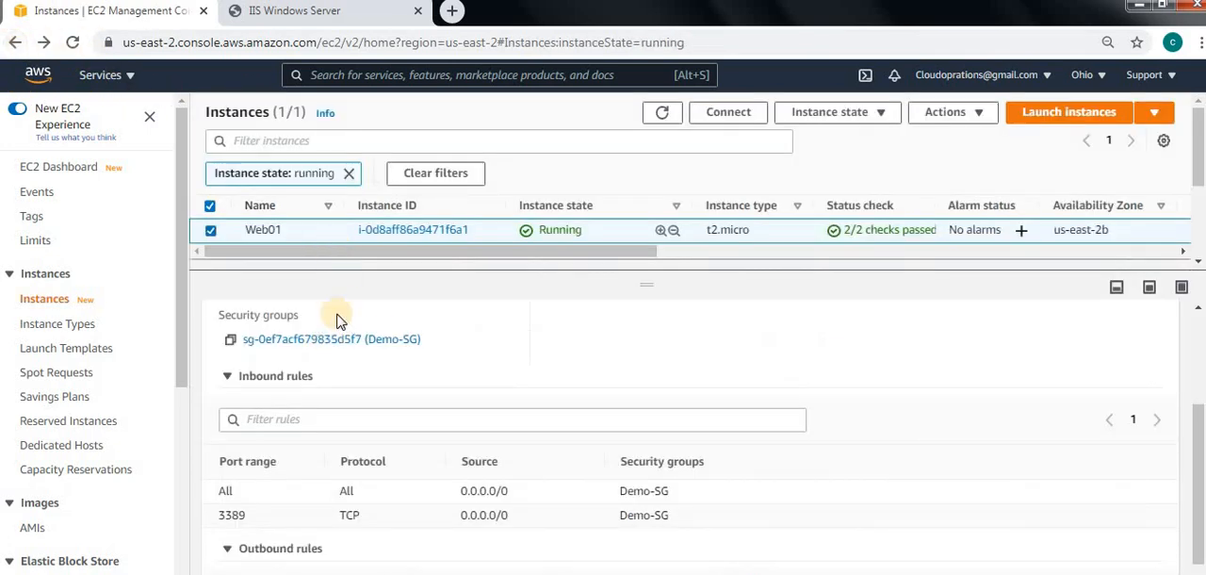
# Add MyWebServerGroup (sg-0735fbecc079aadfe) to Web01's network interface alongside Demo-SG, save the change and view the instance's security details.
pyautogui.click(974, 115)
pyautogui.click(955, 261)
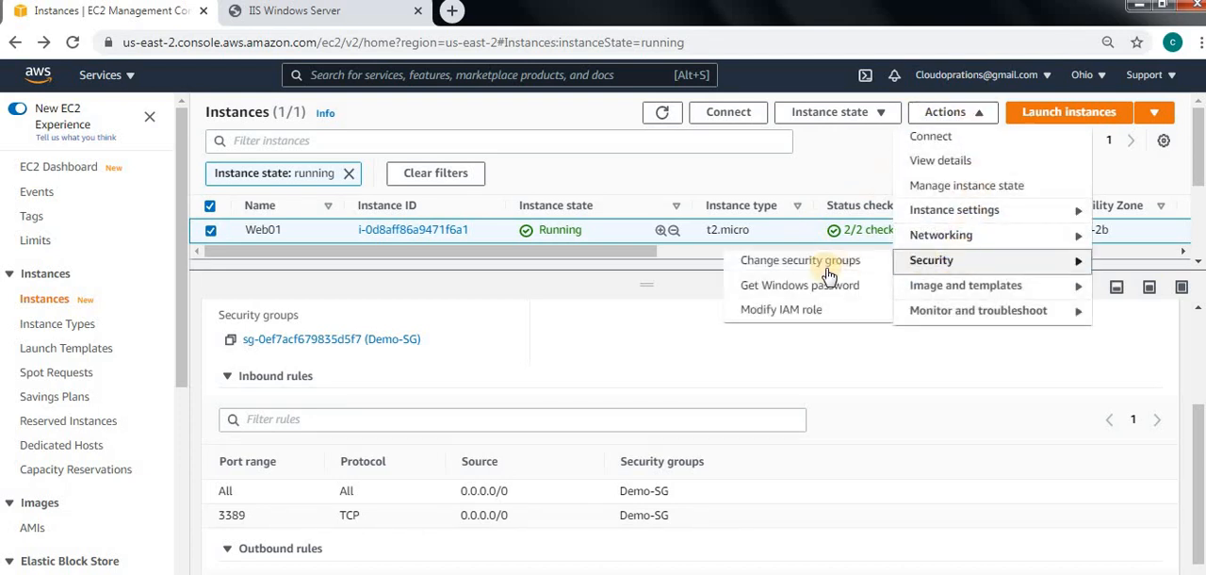
pyautogui.click(793, 261)
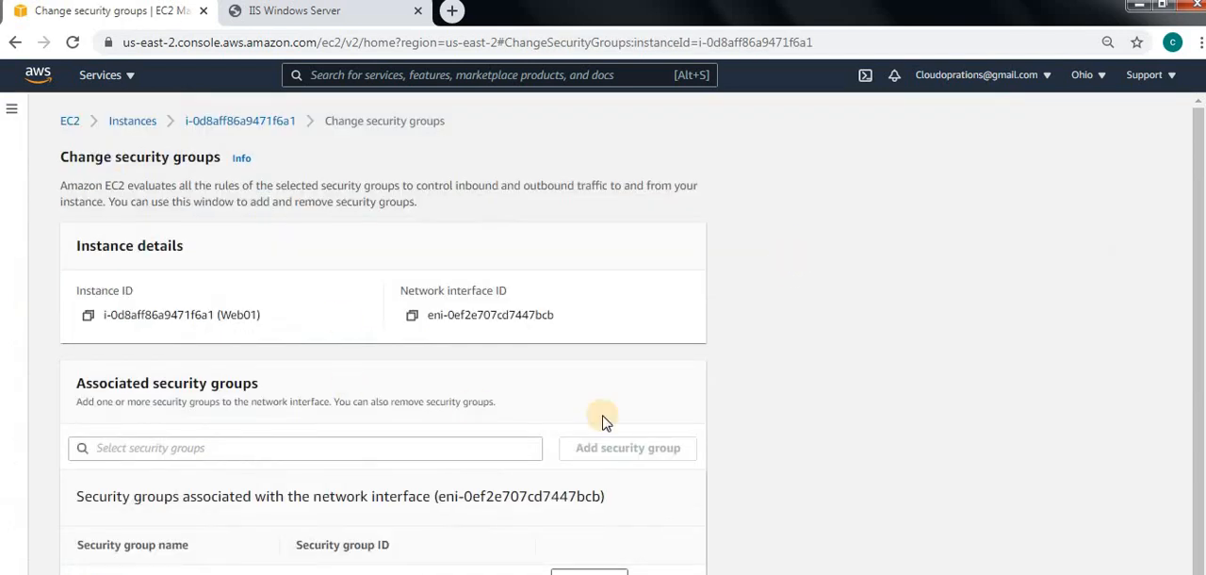
pyautogui.scroll(-1, 623, 446)
pyautogui.click(219, 415)
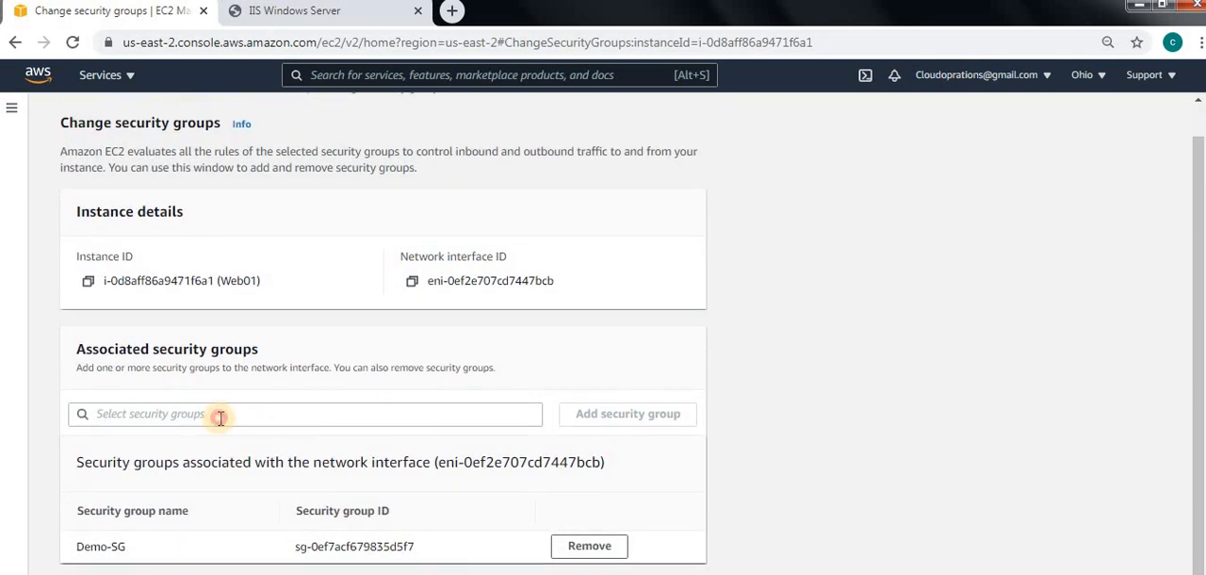
pyautogui.click(200, 485)
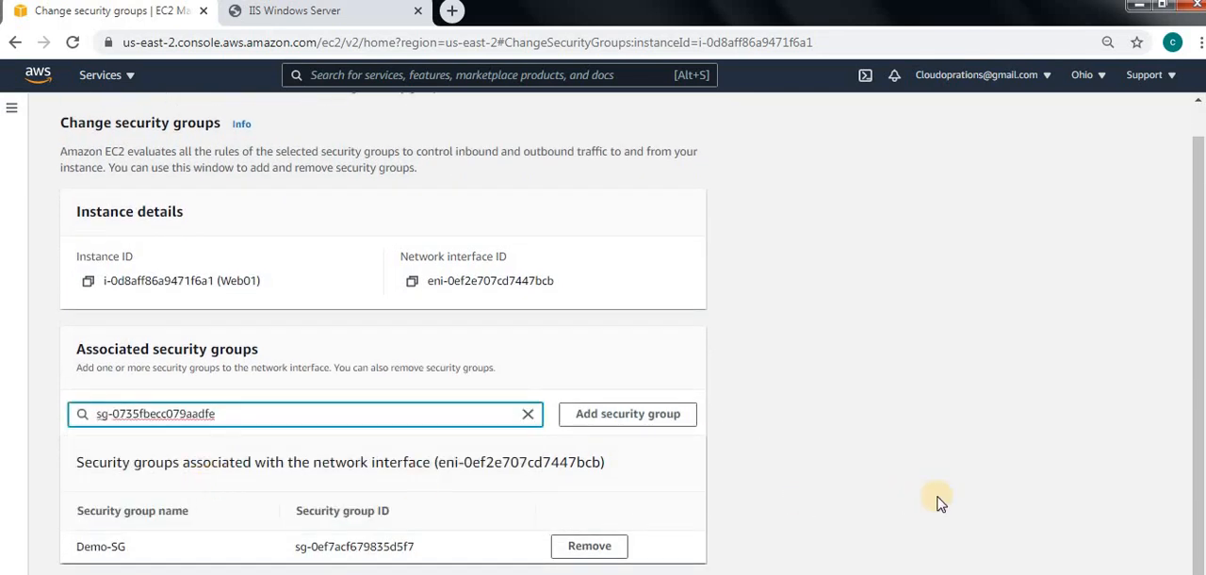
pyautogui.click(633, 422)
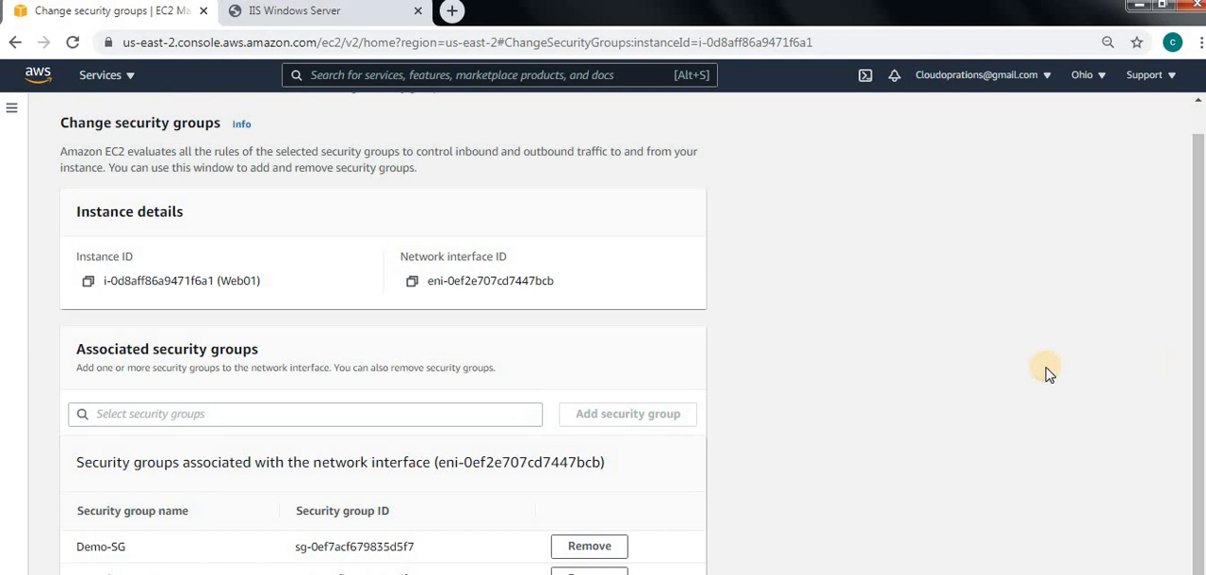
pyautogui.hotkey('ctrl', '-')
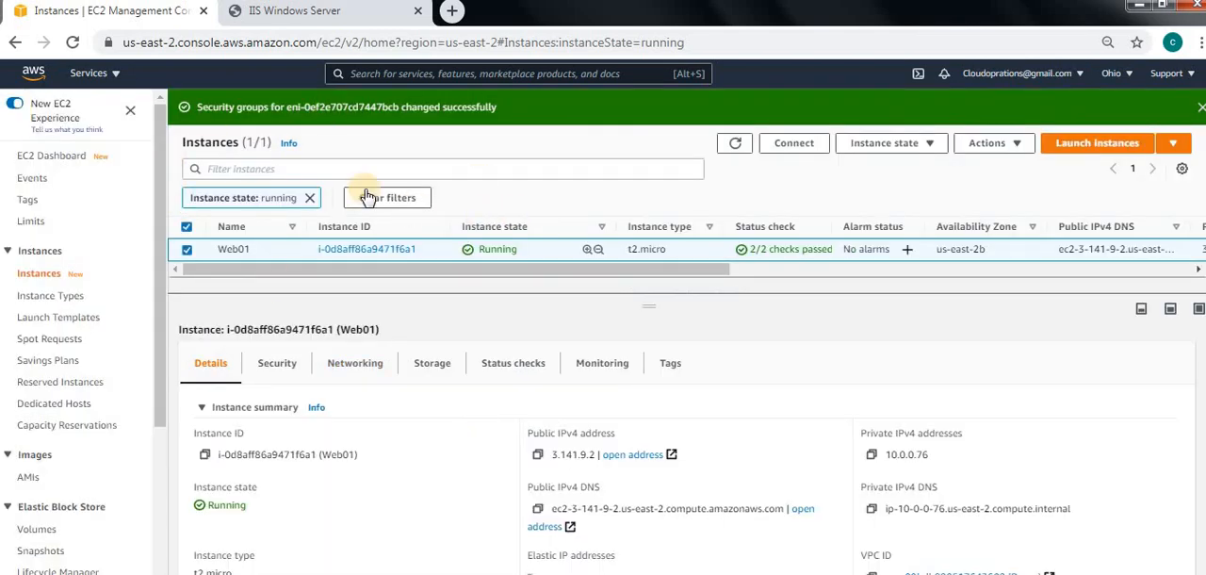
pyautogui.click(274, 365)
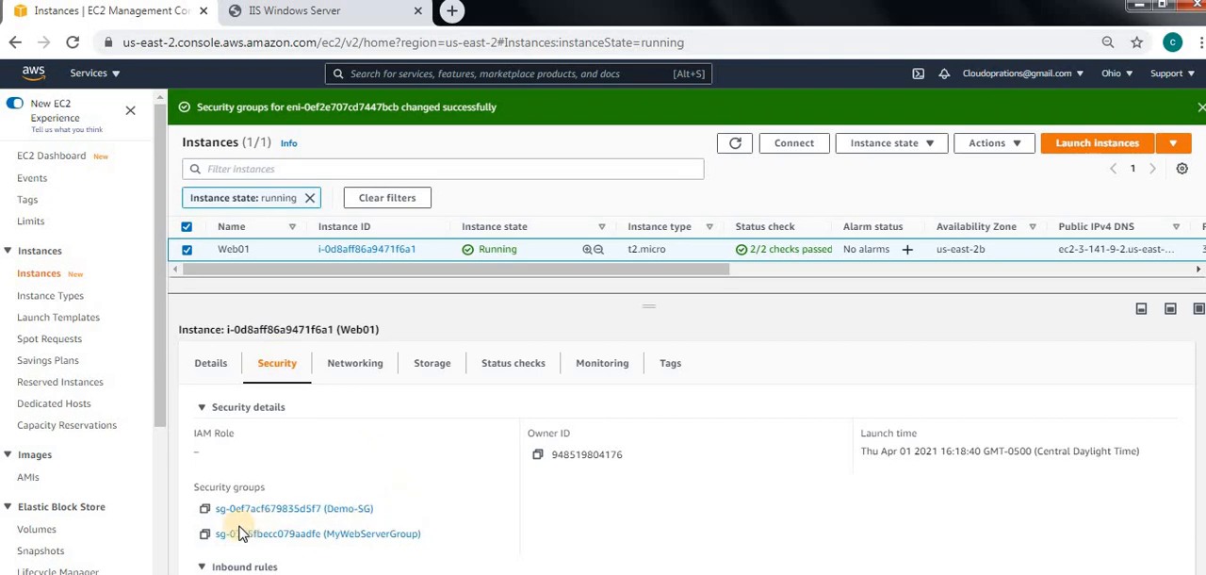